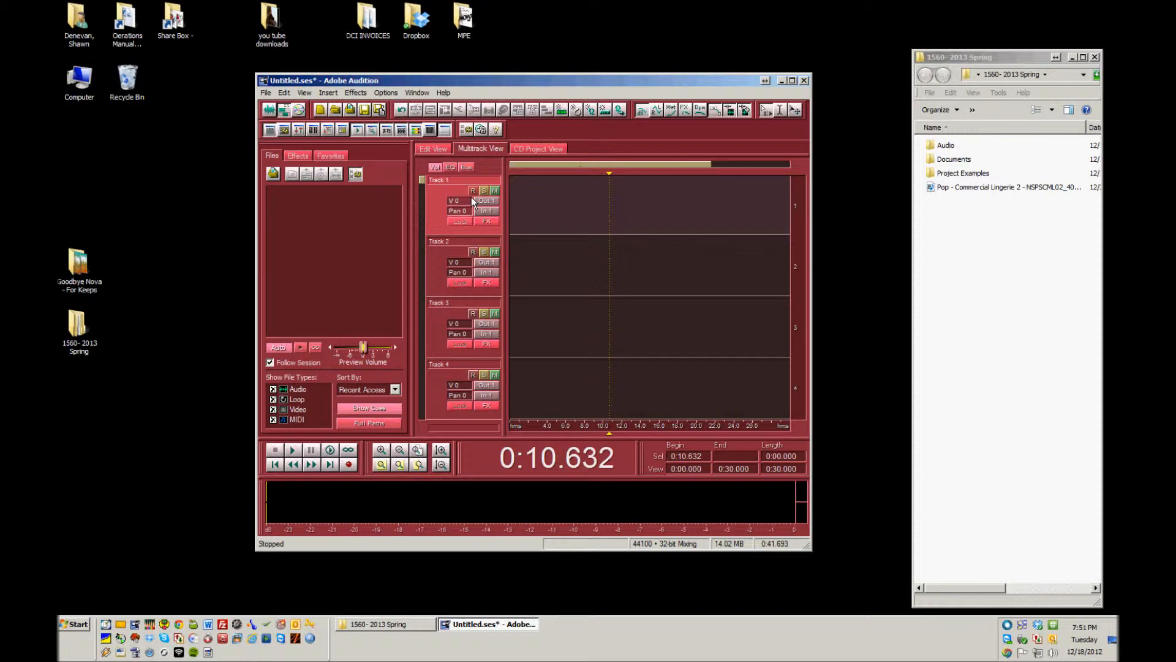
- Maximize the Audition window so the empty four-track session fills the screen
double_click(699, 82)
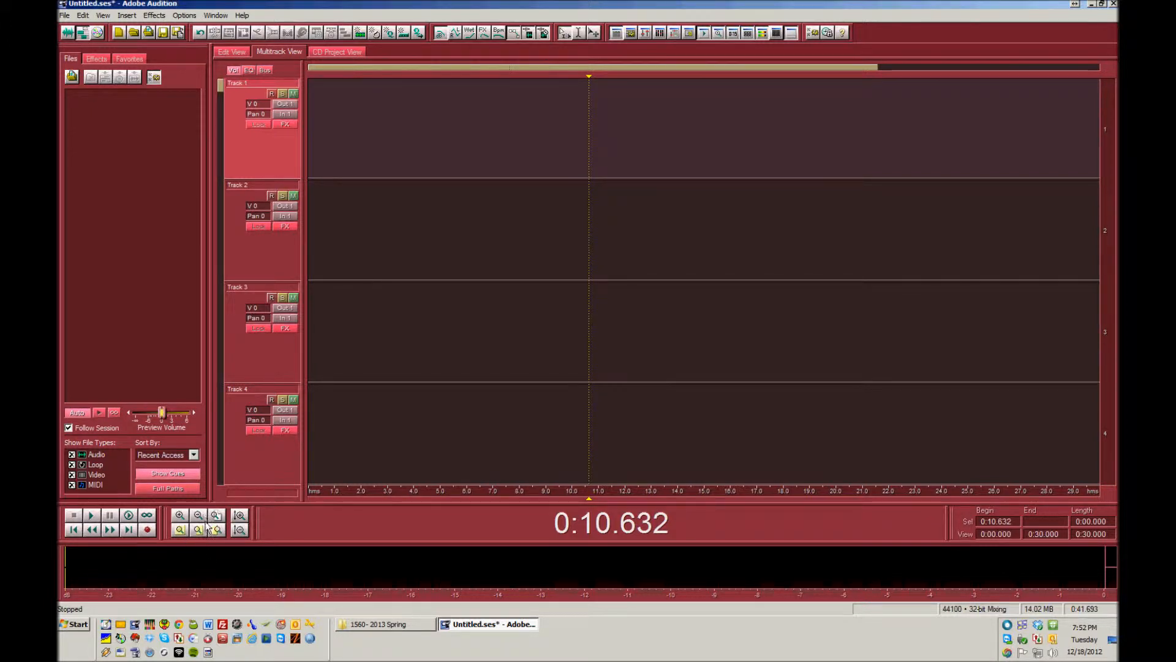
- Select Track 2, then switch from the multitrack session to the single-waveform Edit View
left_click(604, 233)
left_click(684, 229)
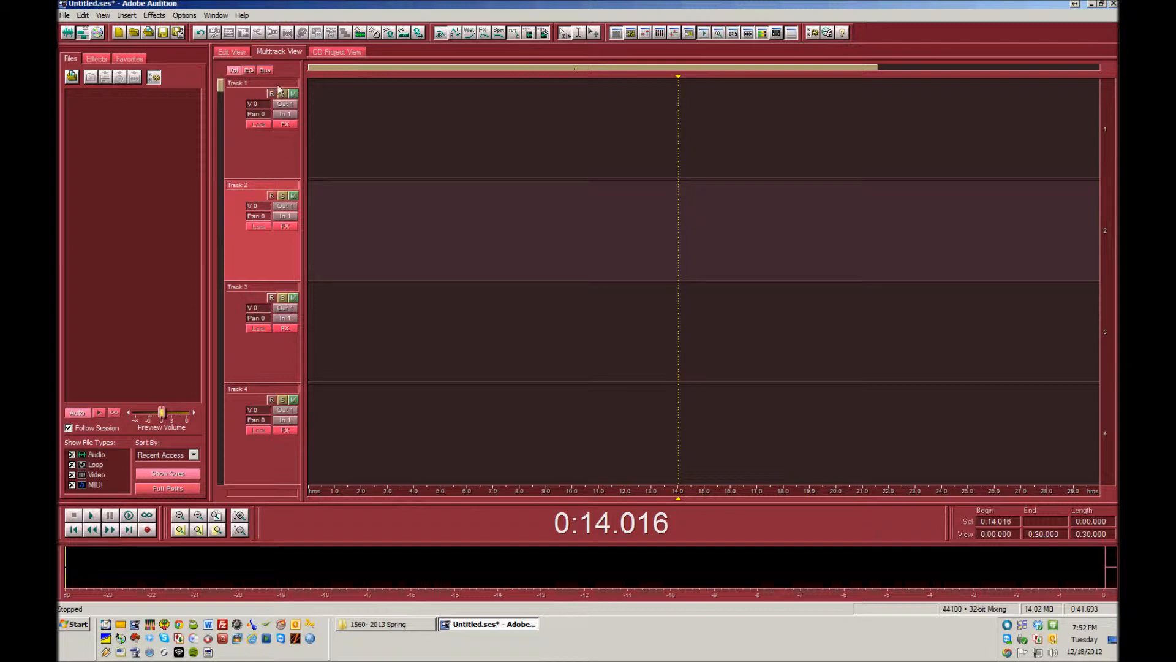
left_click(236, 53)
left_click(284, 52)
left_click(231, 56)
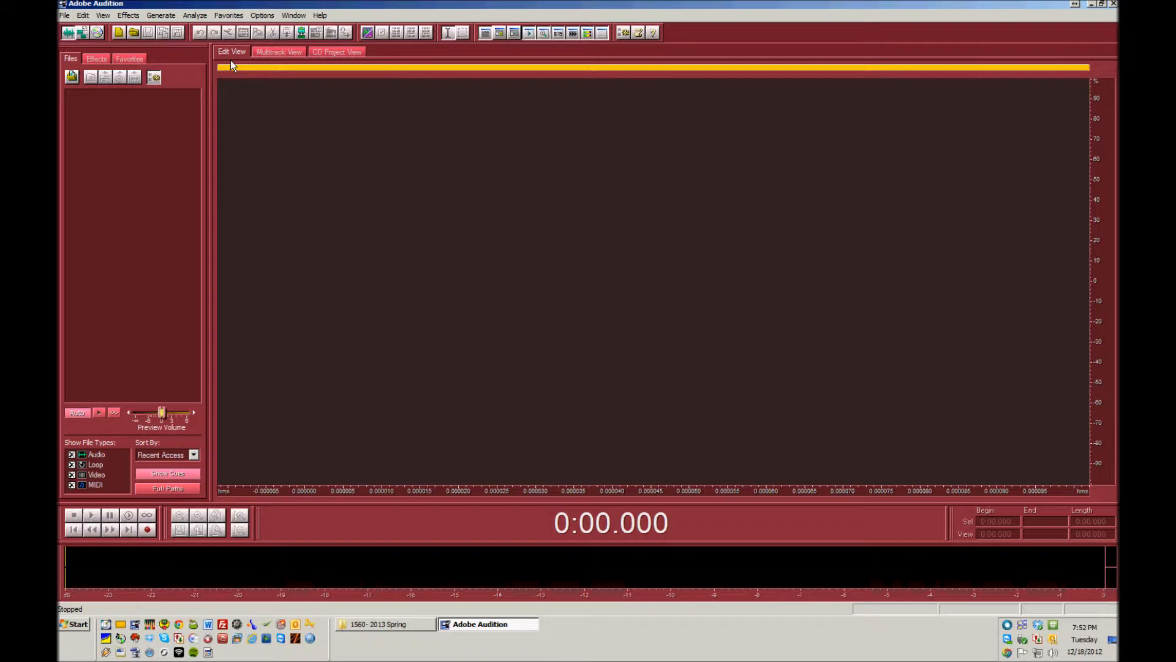
- Create a new Untitled waveform with 44100 Hz sample rate, Stereo channels and 16-bit resolution
left_click(273, 54)
left_click(237, 56)
left_click(66, 16)
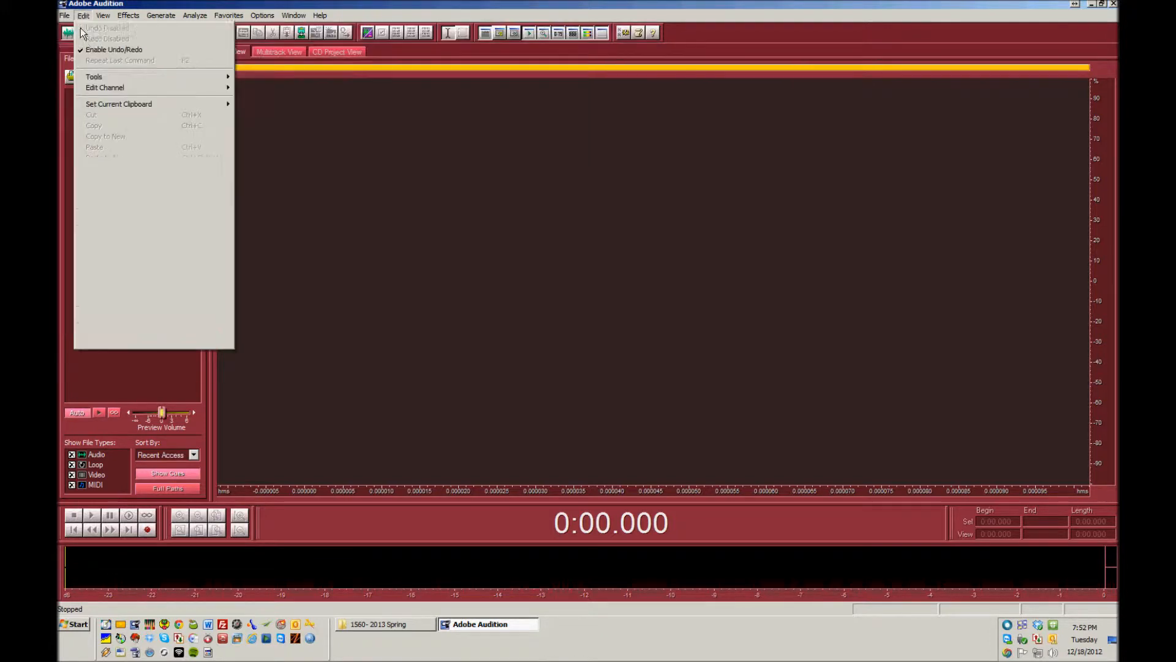
left_click(77, 27)
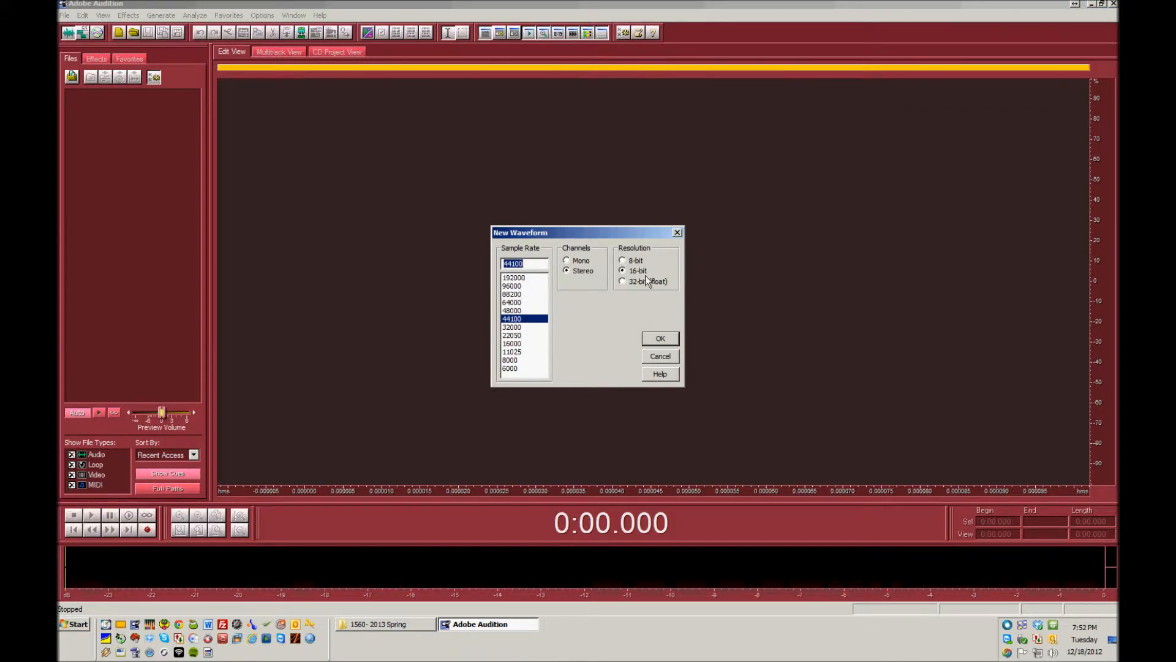
left_click(671, 340)
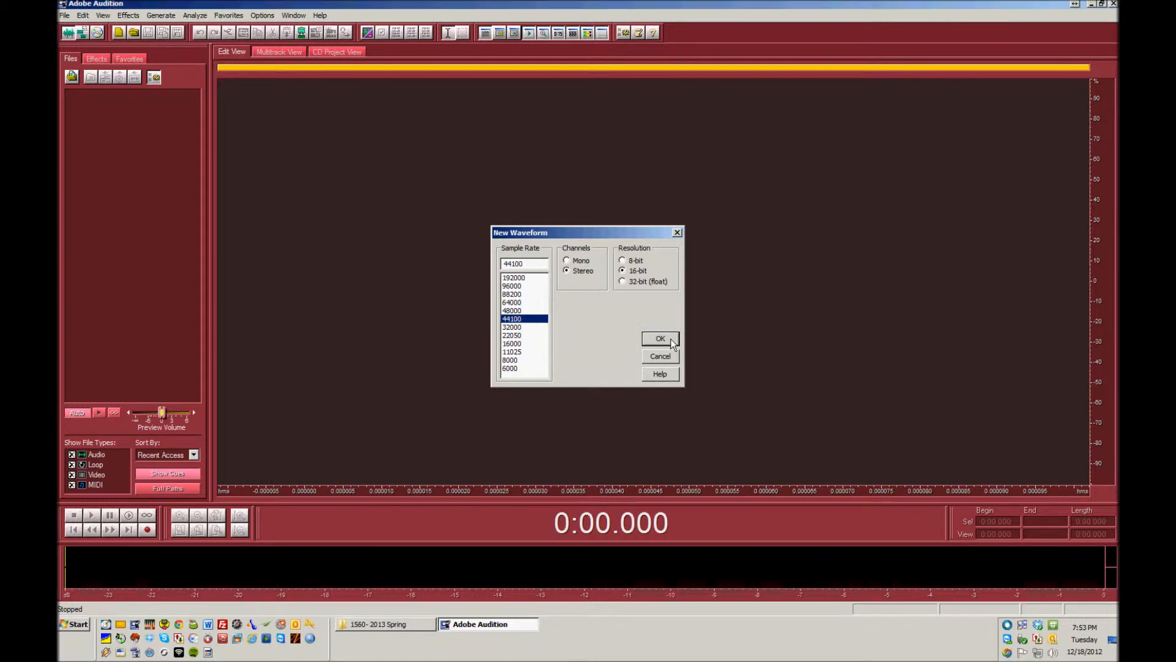
left_click(679, 340)
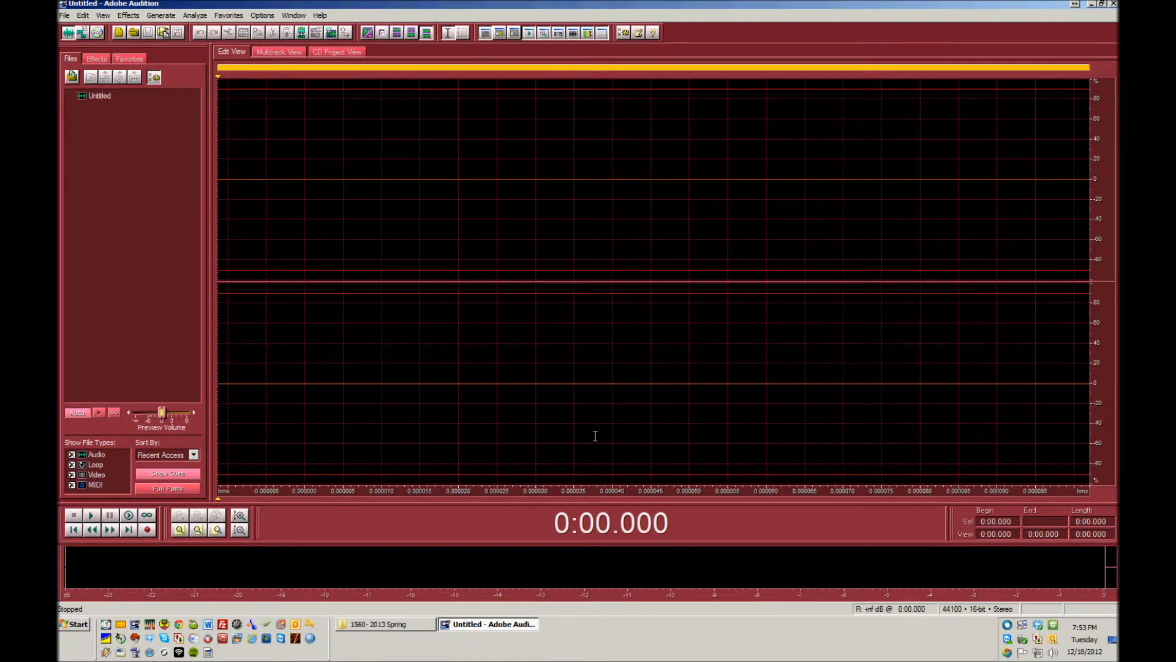
- Record about 36 seconds of stereo voice into the Untitled waveform, then stop
left_click(153, 538)
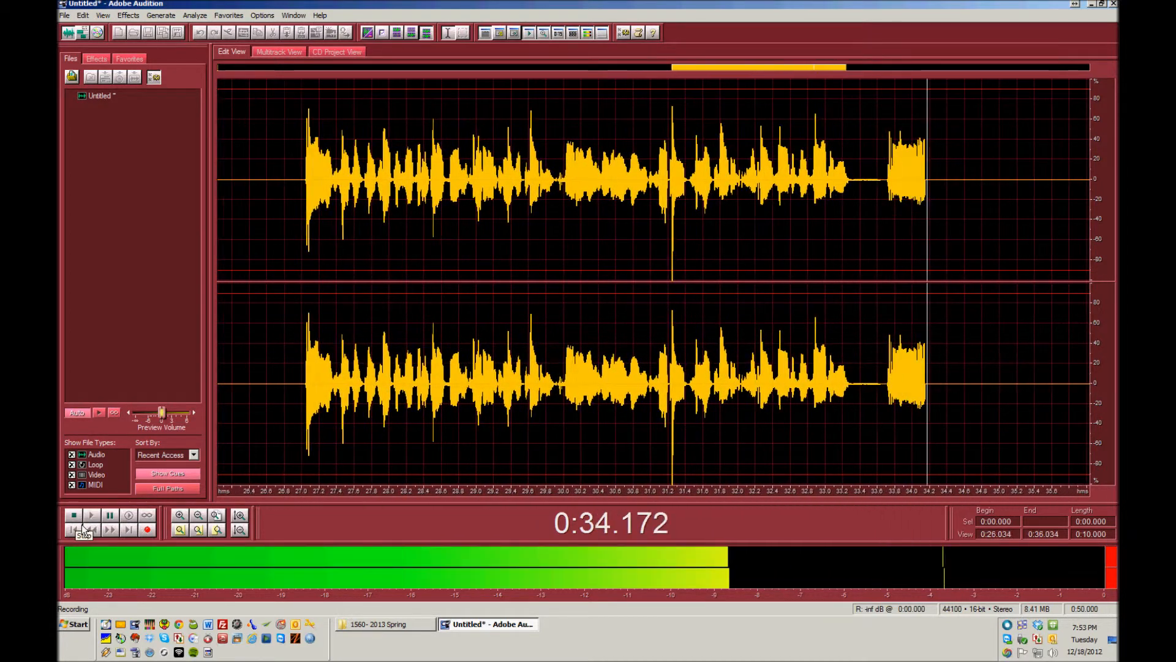
left_click(82, 524)
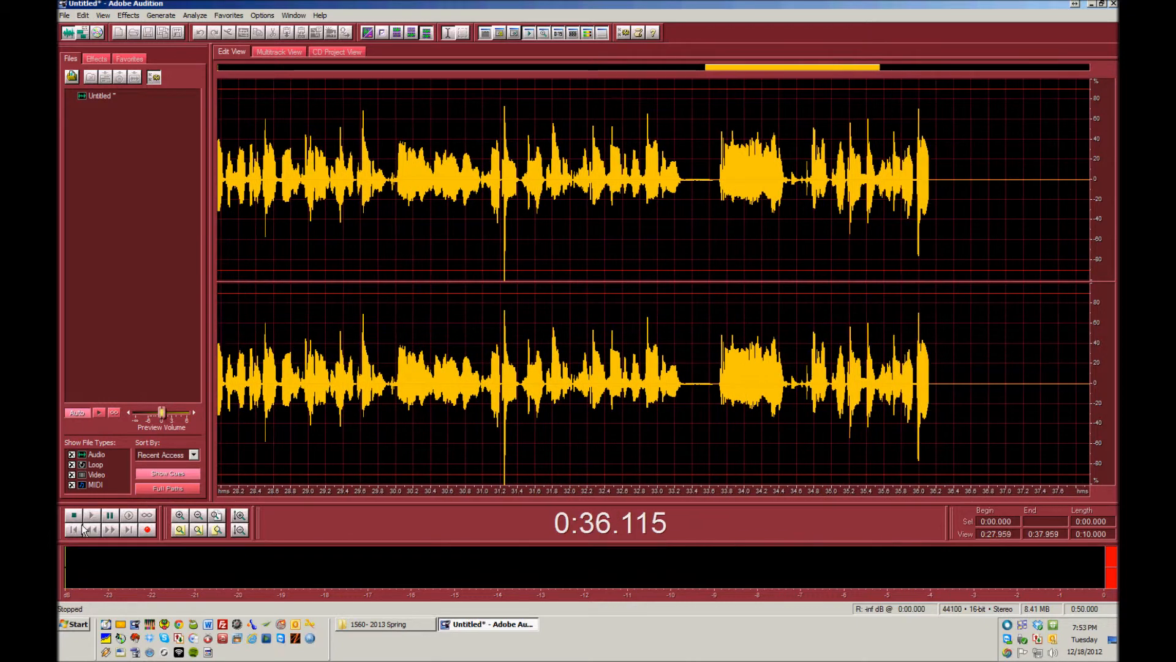
- Zoom in on the waveform around the ten-second mark
left_click(473, 404)
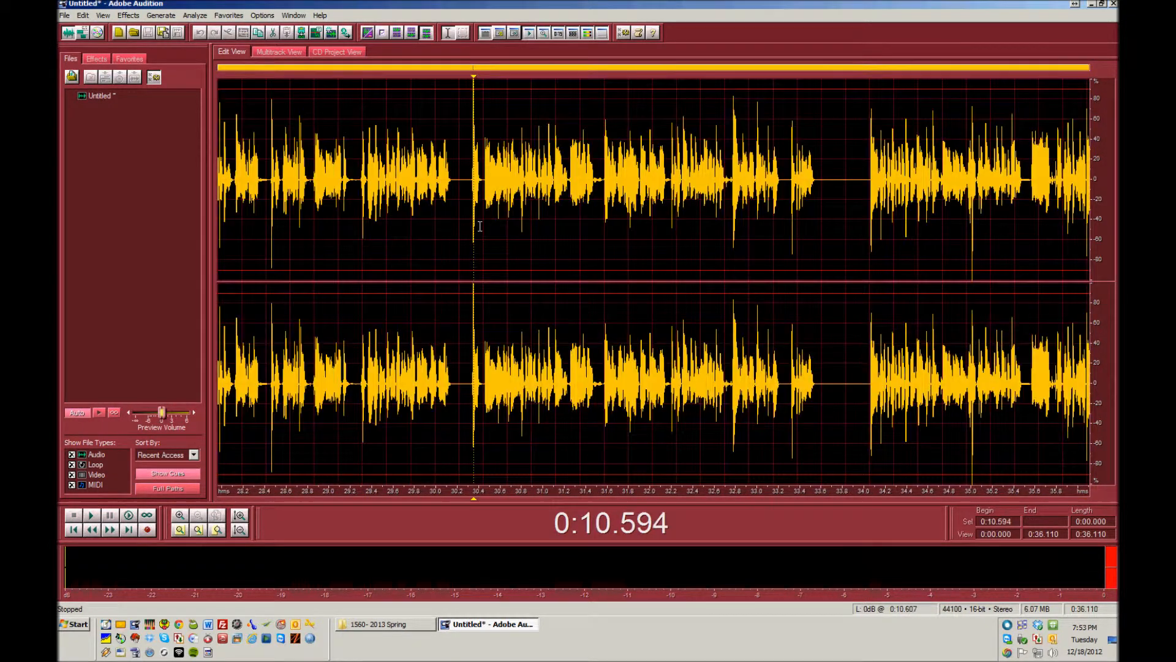
left_click(198, 530)
left_click(611, 215)
left_click(613, 204)
left_click(199, 529)
left_click(200, 529)
left_click(200, 516)
left_click(199, 516)
left_click(200, 516)
left_click(199, 516)
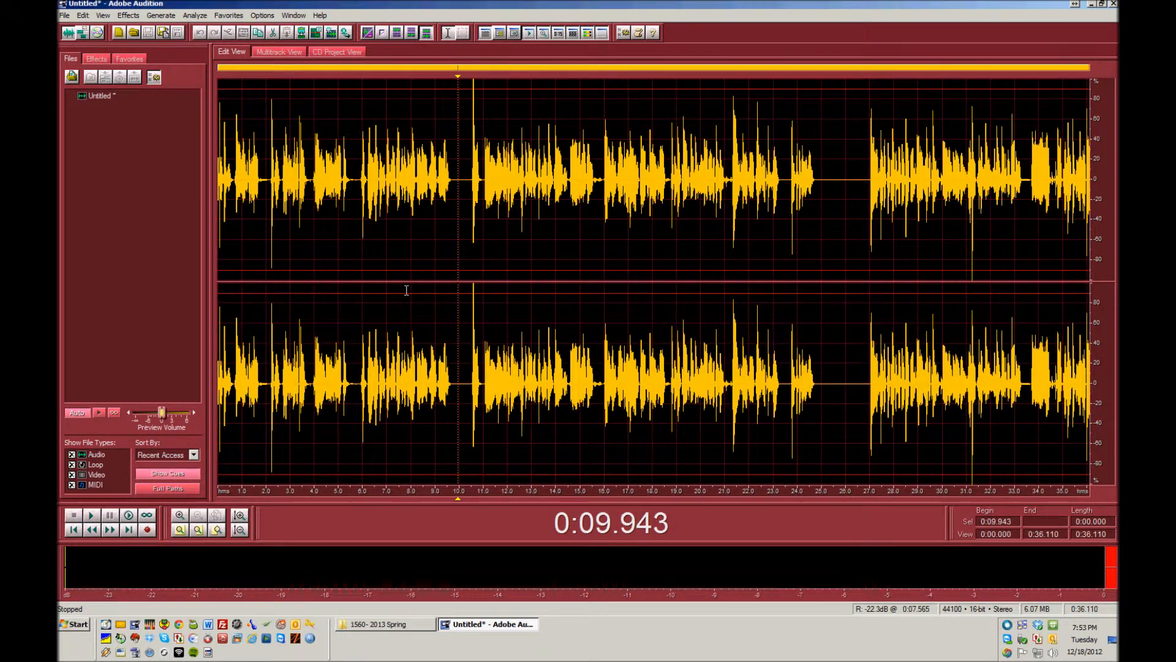
scroll(409, 291, "up", 4)
scroll(472, 261, "down", 4)
- Play around 0:08 to find the cut at 0:10.384 and delete everything before it
left_click(397, 185)
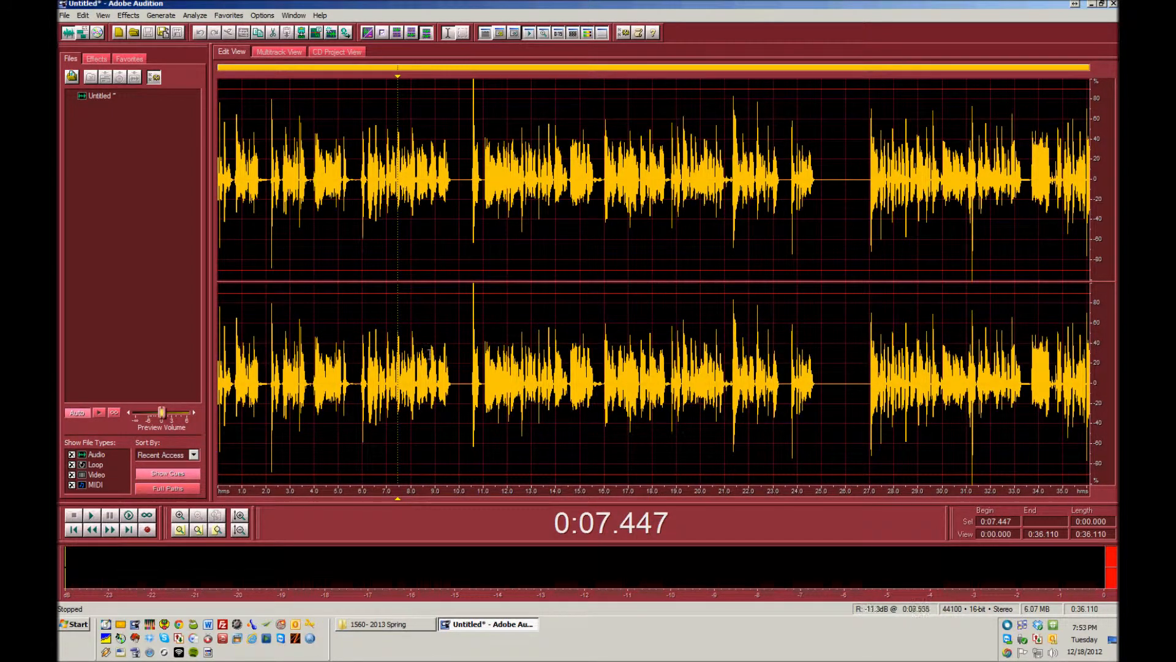
left_click(100, 525)
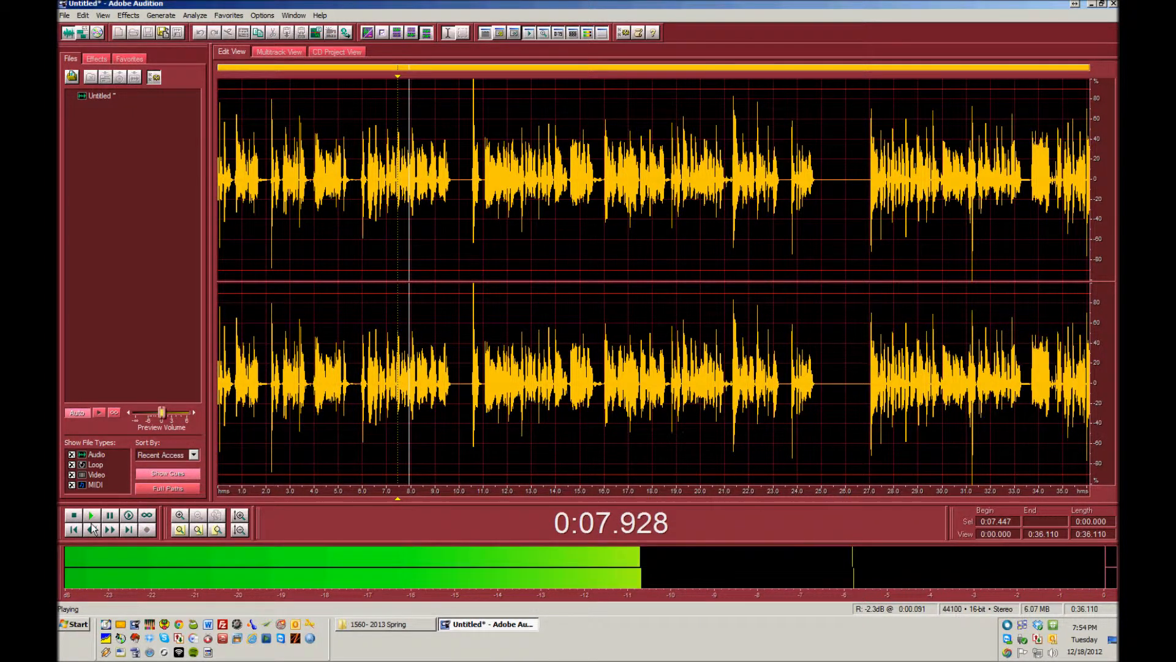
key("space")
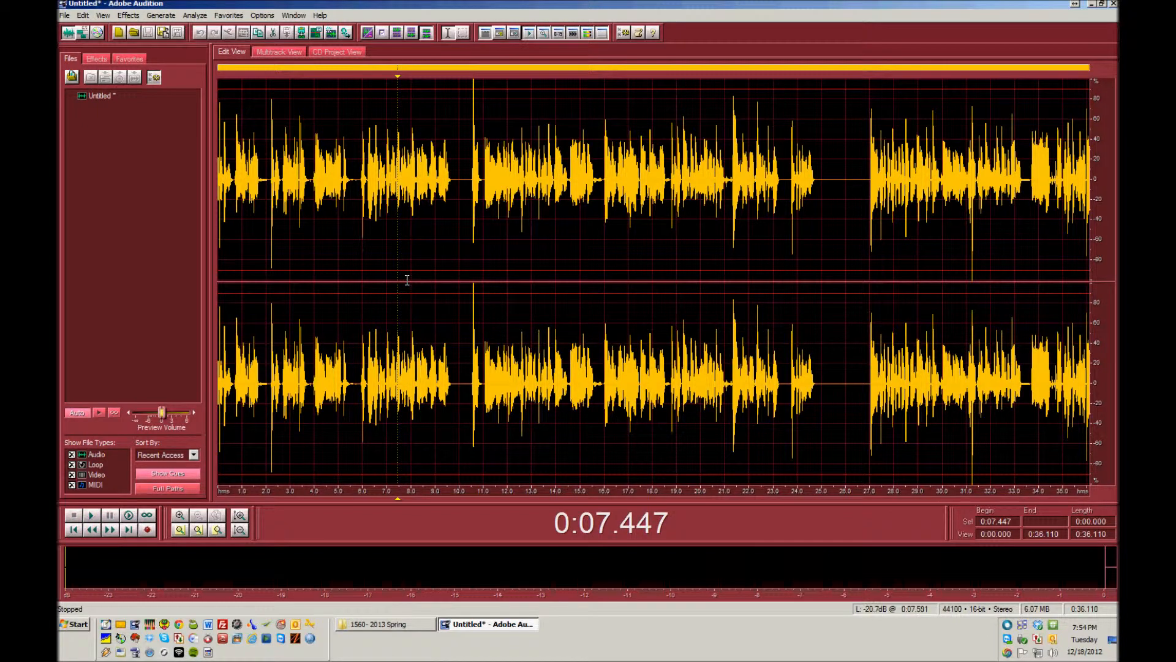
left_click(421, 200)
key("space")
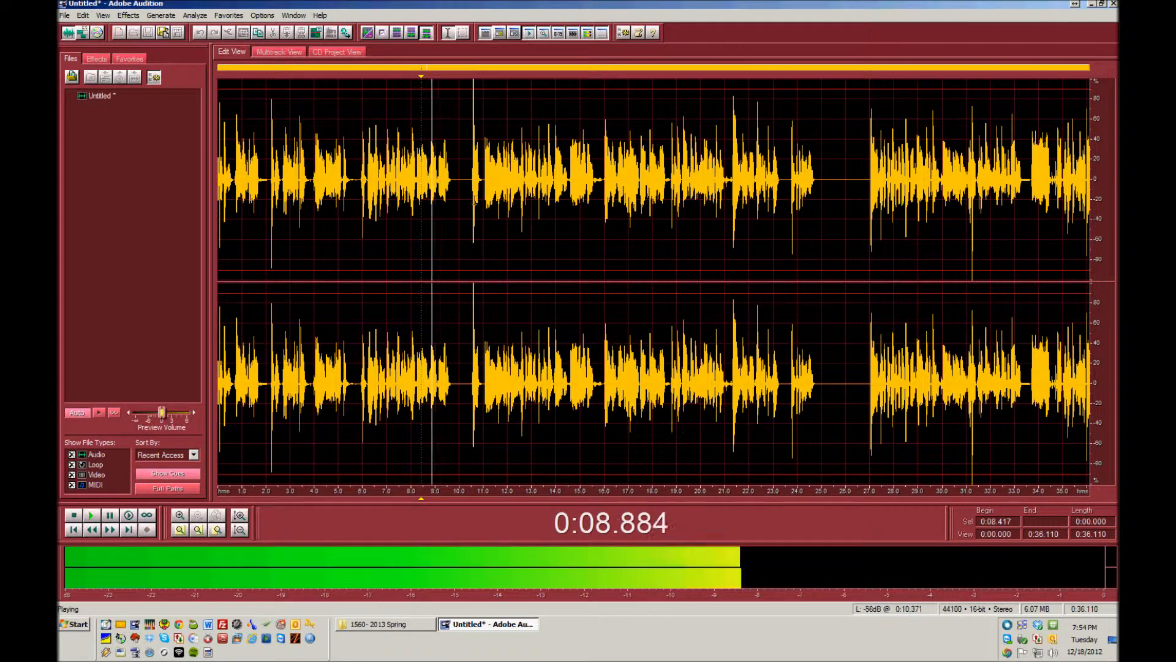
left_click(467, 191)
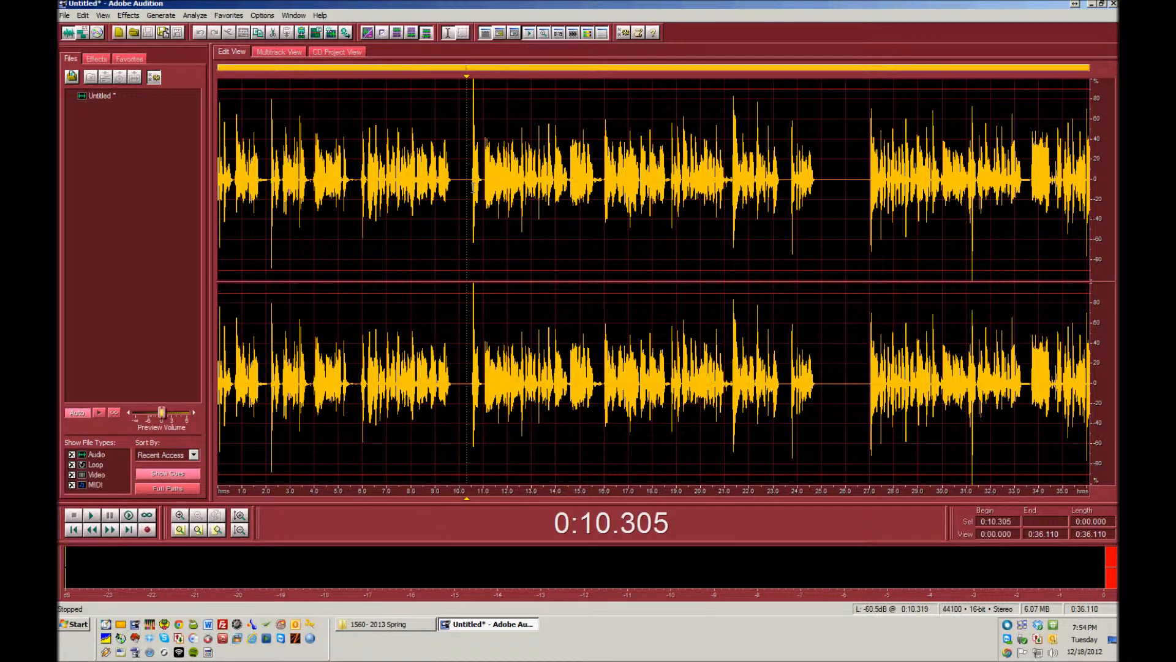
left_click(475, 188)
left_click_drag(475, 187, 177, 253)
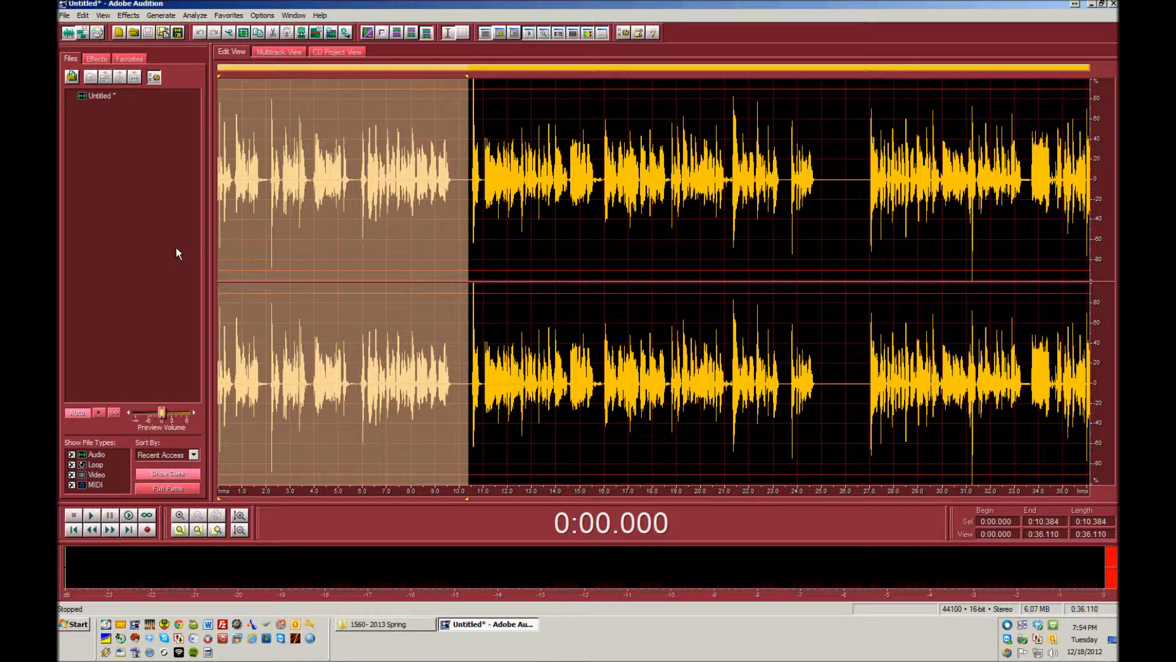
key("Delete")
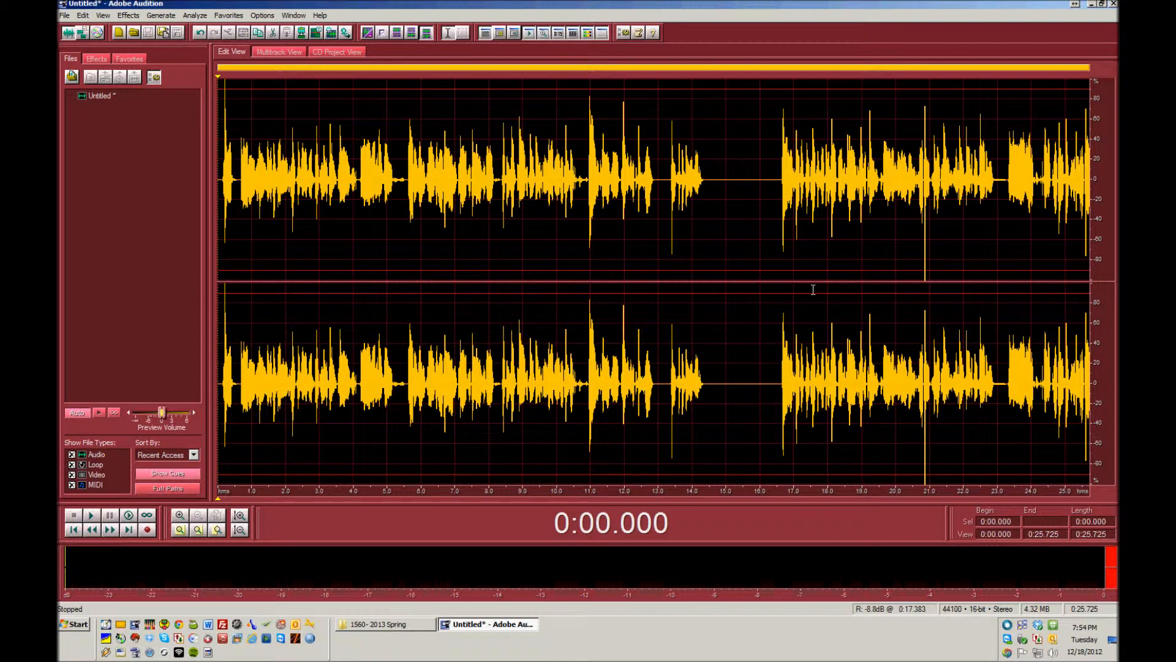
- Play from 0:12.311, then select from 0:14.534 to the end and delete it
left_click(636, 210)
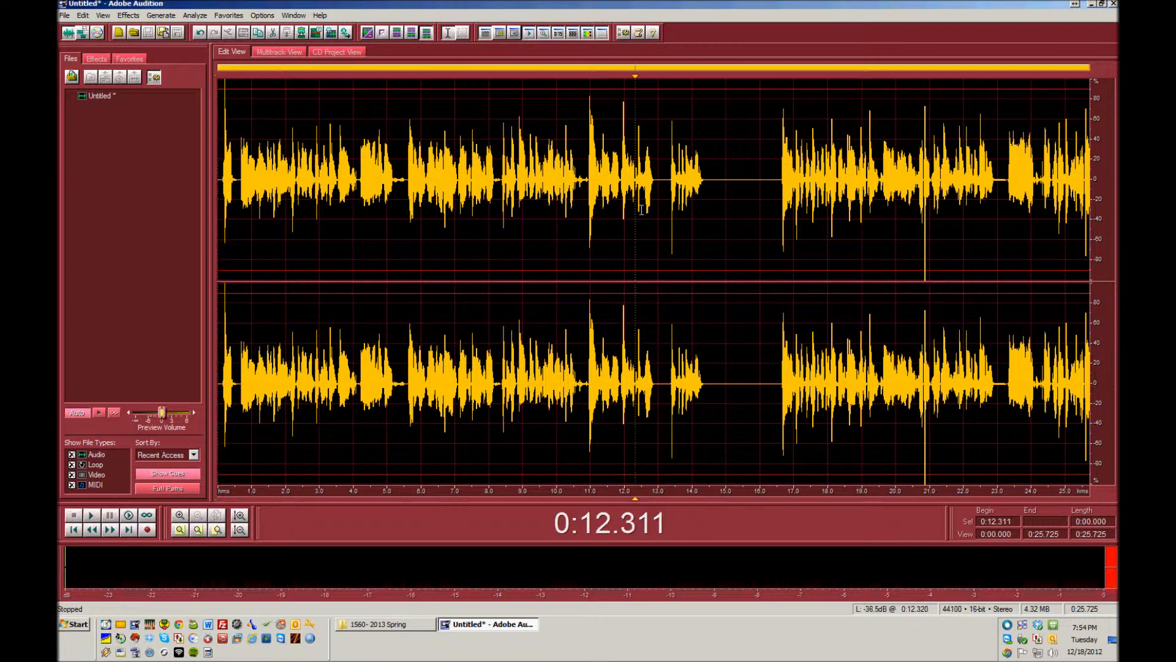
key("space")
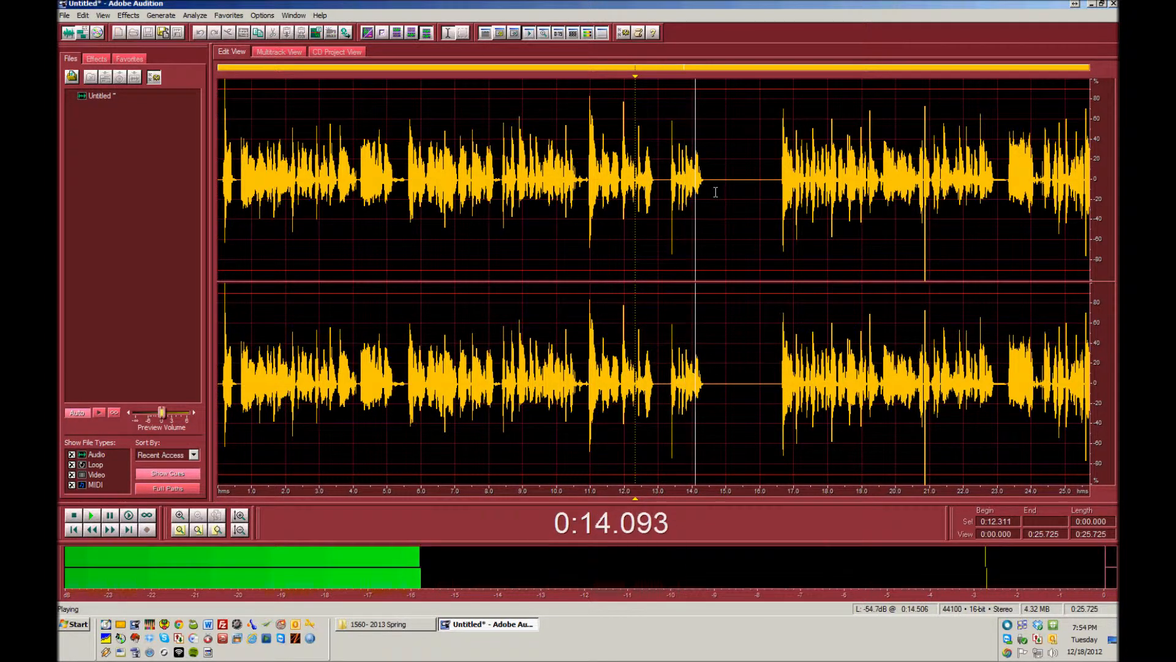
key("space")
left_click_drag(710, 182, 1090, 182)
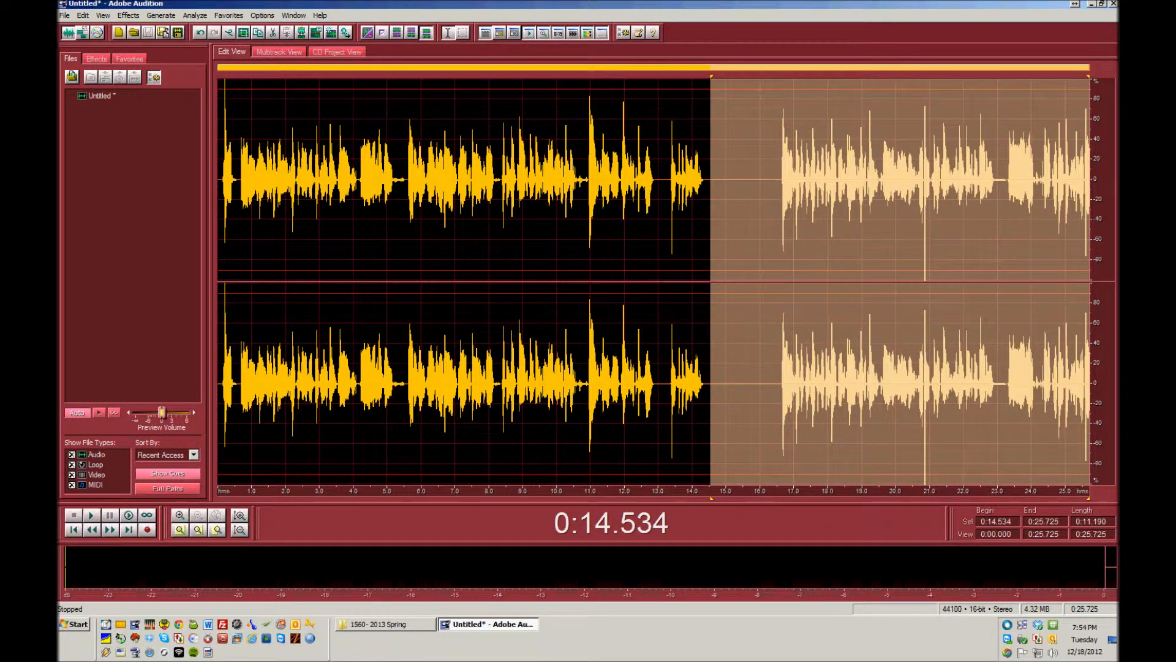
key("Delete")
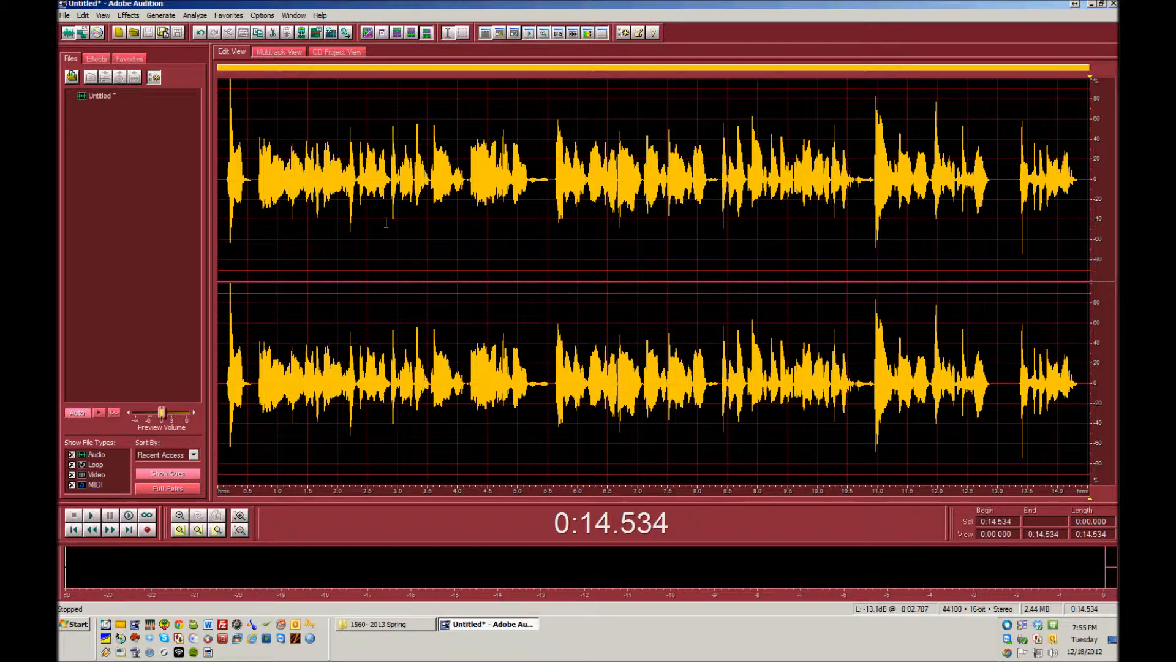
- Select the whole take and apply Amplify/Fade with the 3dB Boost preset
key("ctrl+a")
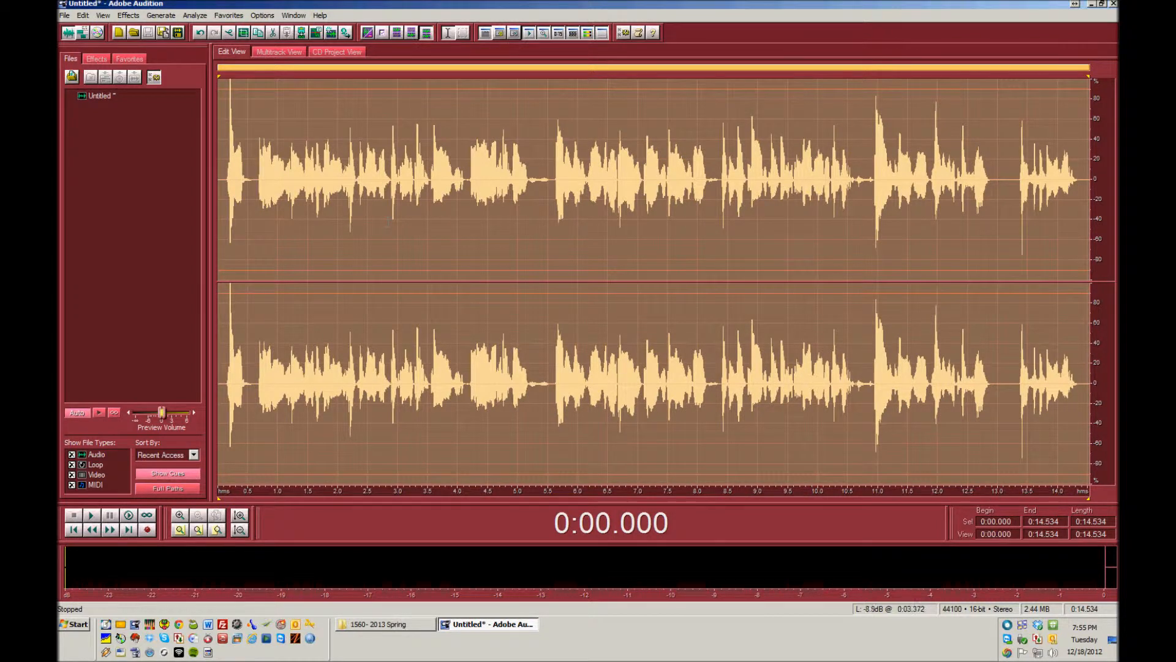
left_click(128, 16)
mouse_move(167, 70)
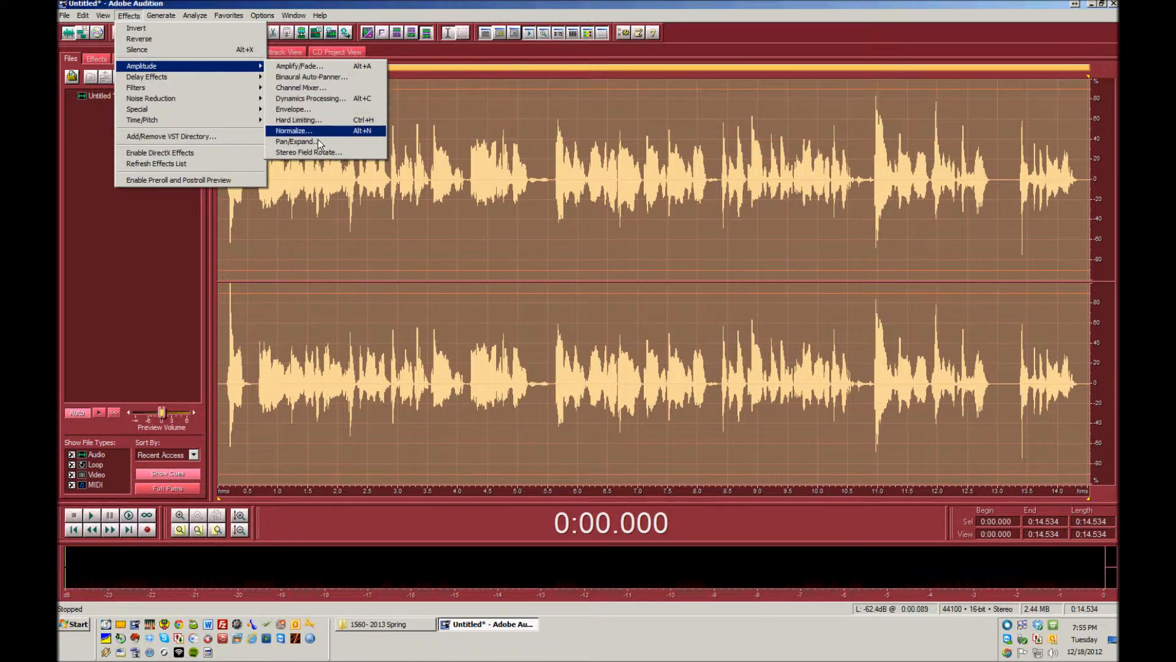
left_click(329, 67)
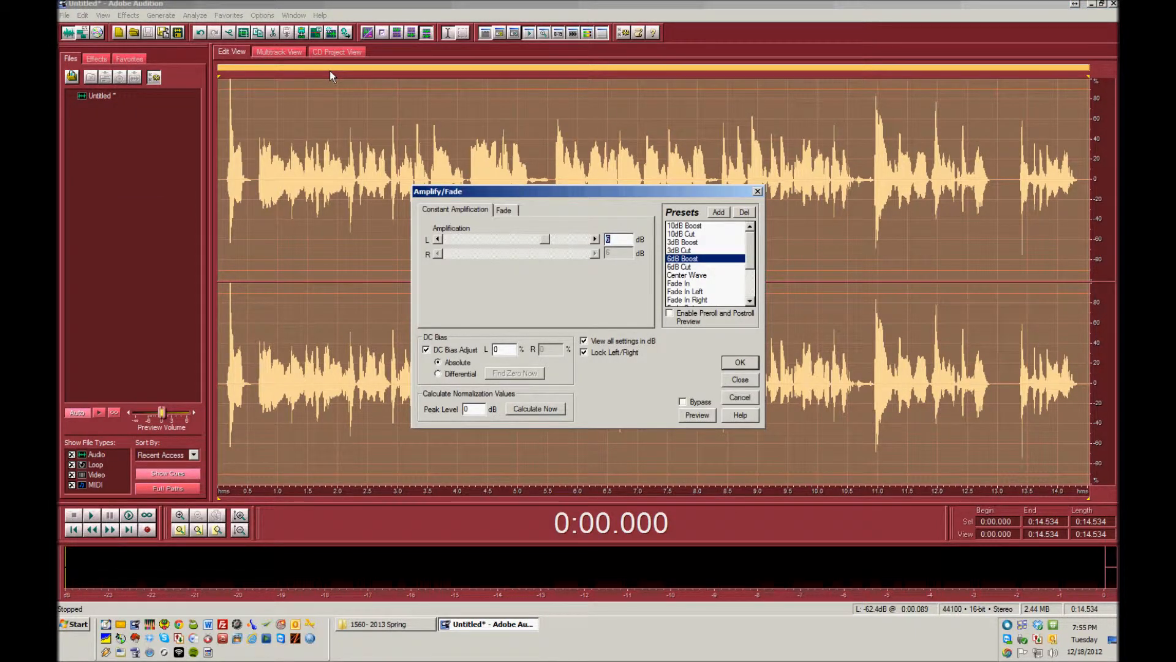
left_click(698, 243)
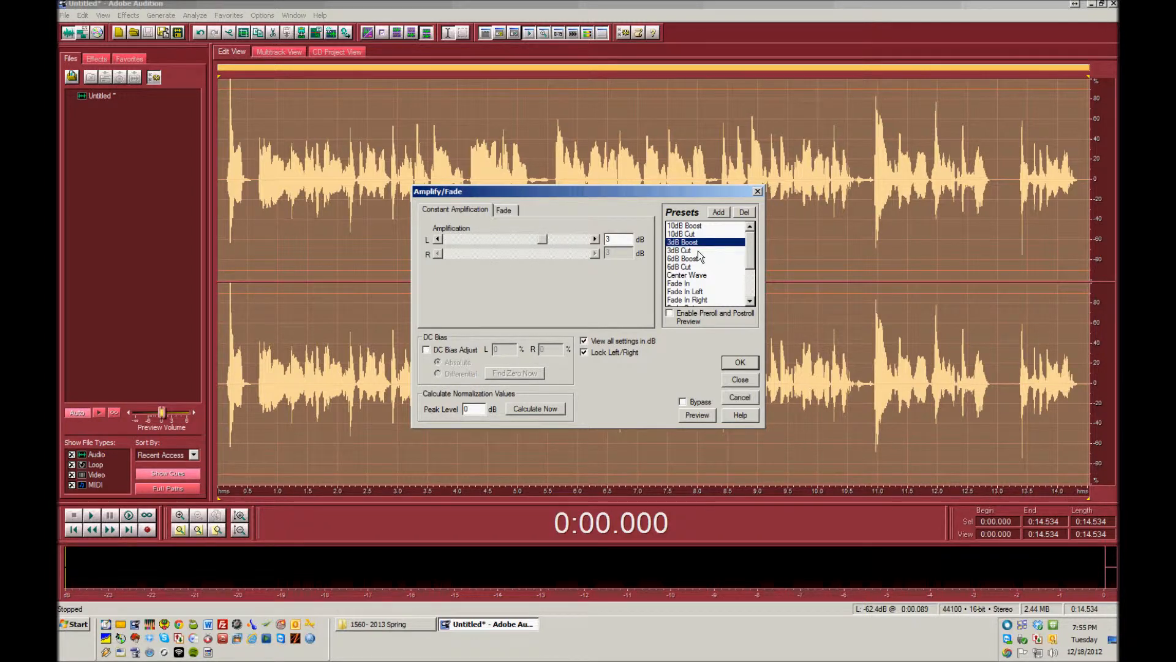
left_click(740, 363)
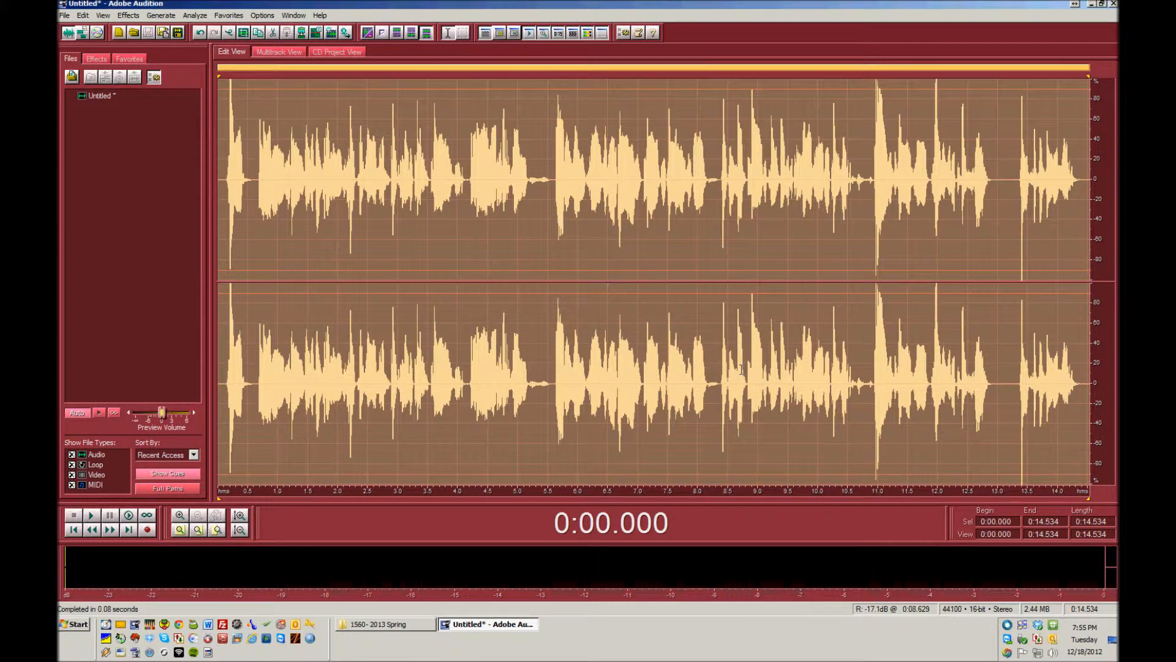
- Apply Normalize to the entire 14.534-second take with default settings
left_click(129, 16)
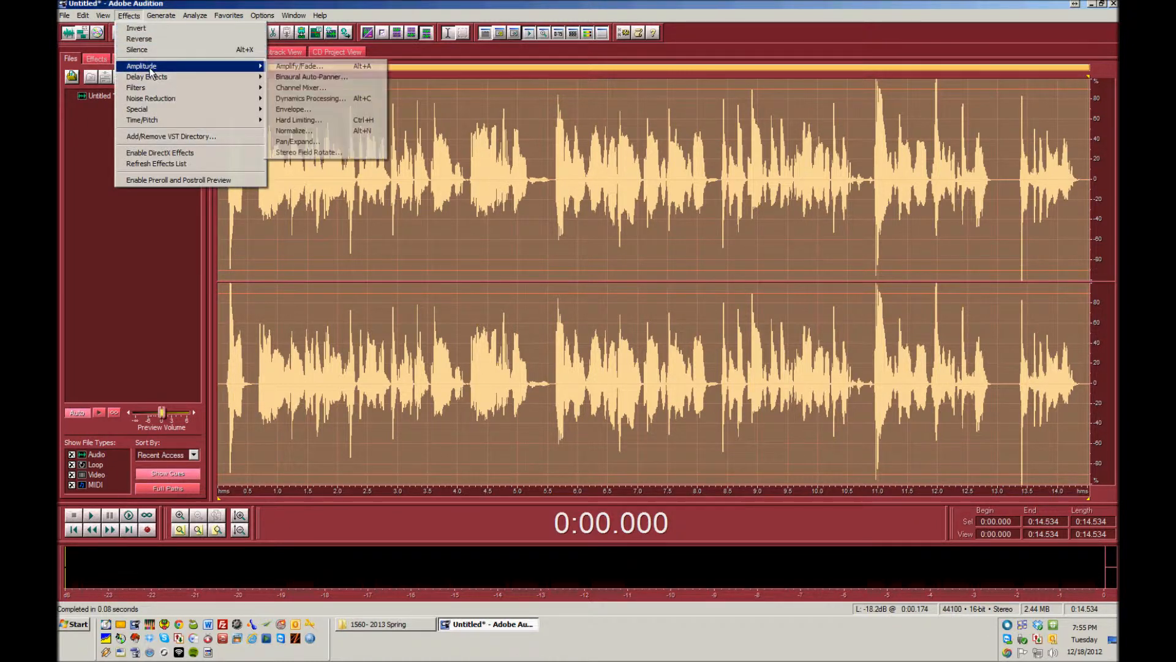
left_click(297, 130)
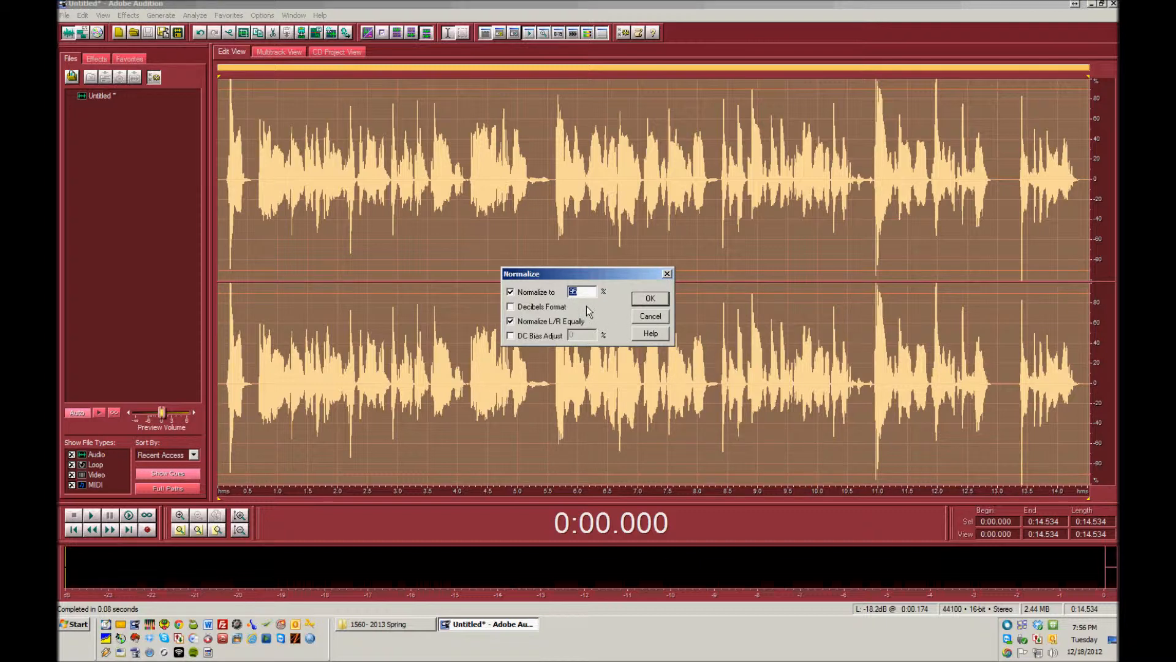
key("Return")
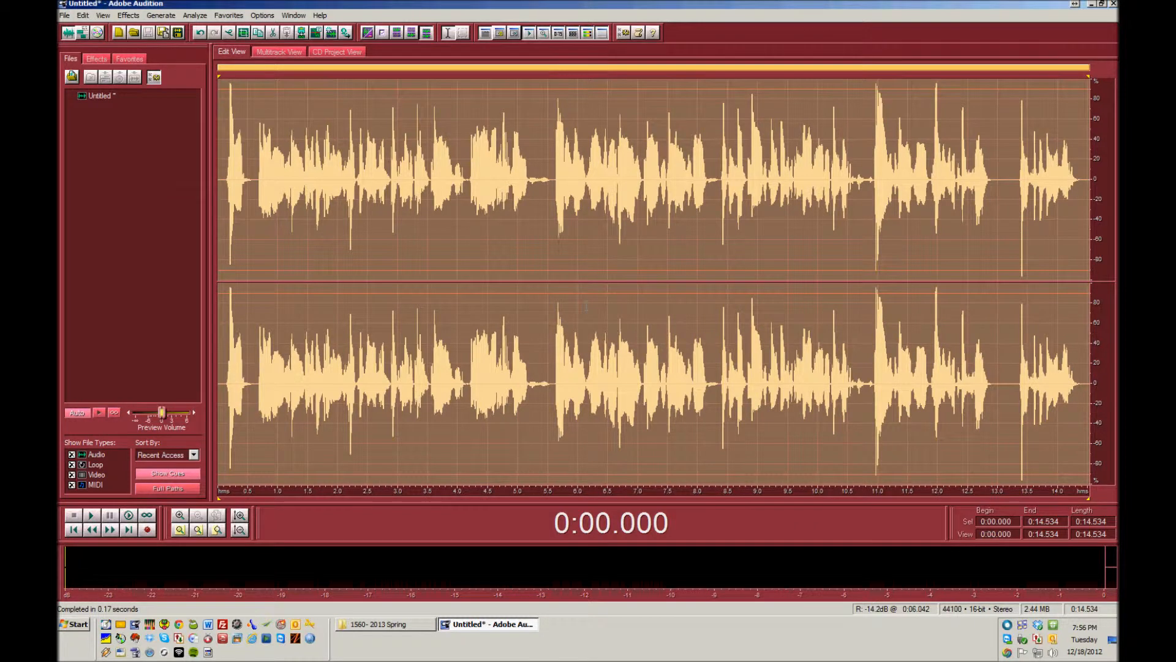
left_click(129, 15)
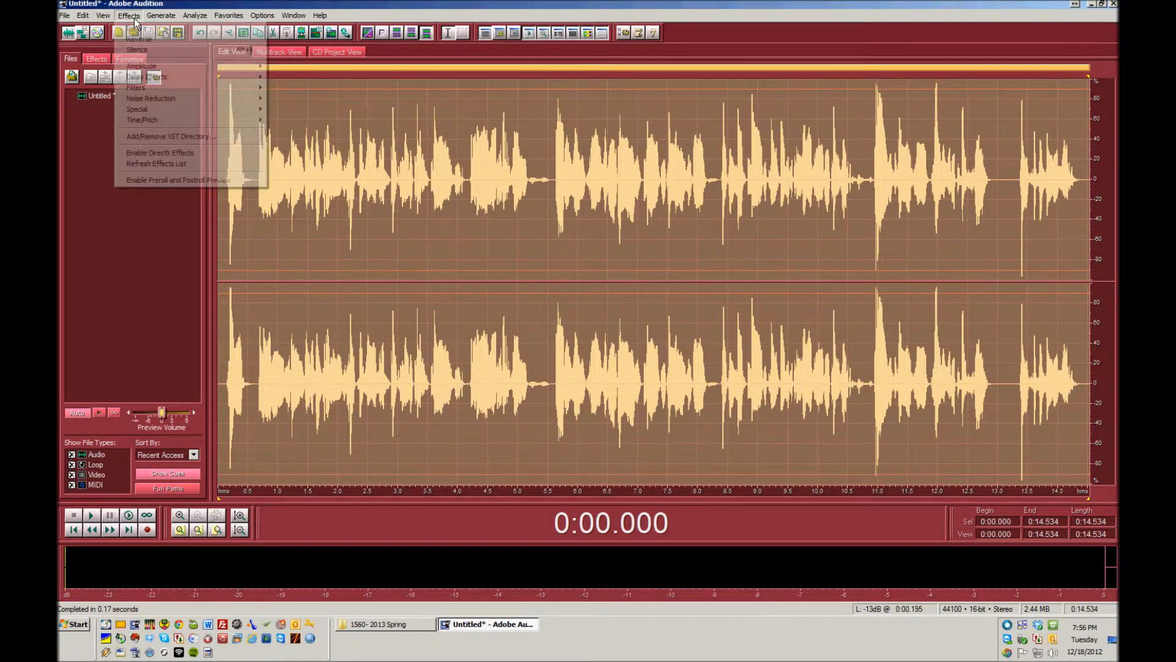
- Apply Hard Limiting with Boost Input at 4 dB to the 14.534-second take
mouse_move(156, 68)
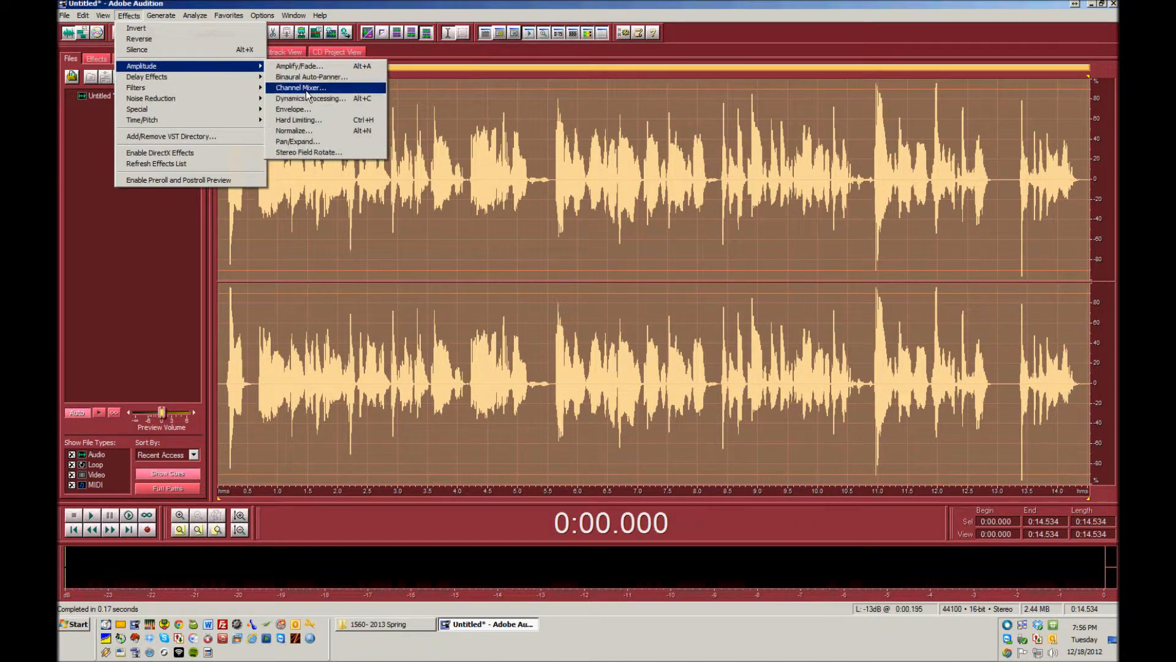
left_click(325, 121)
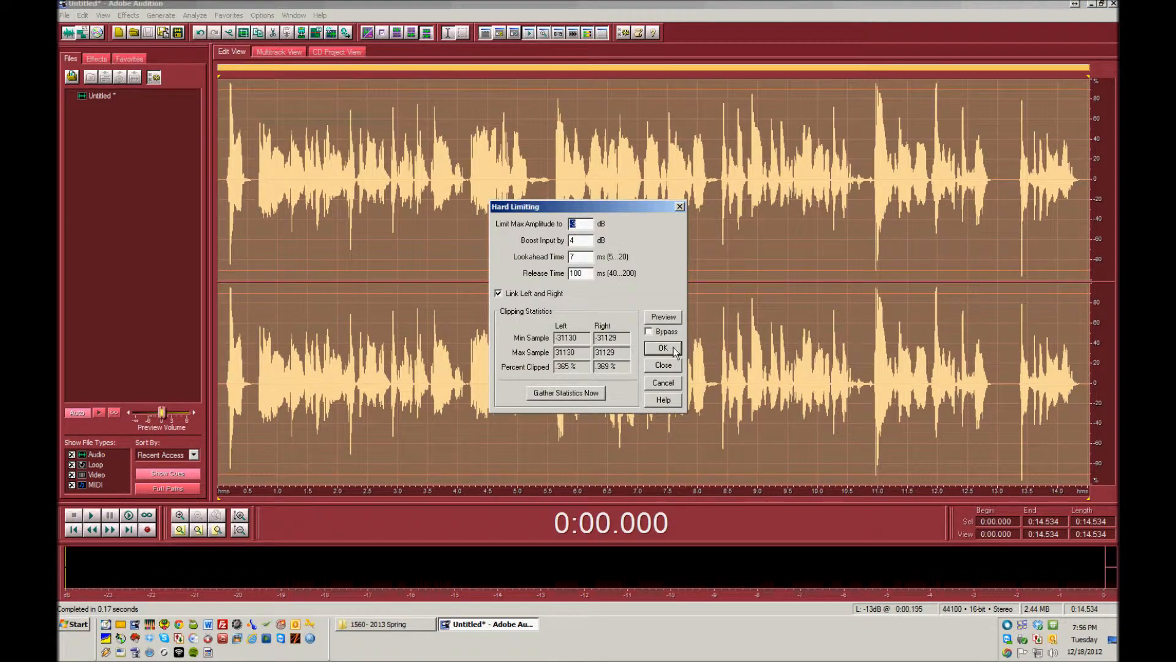
left_click(675, 351)
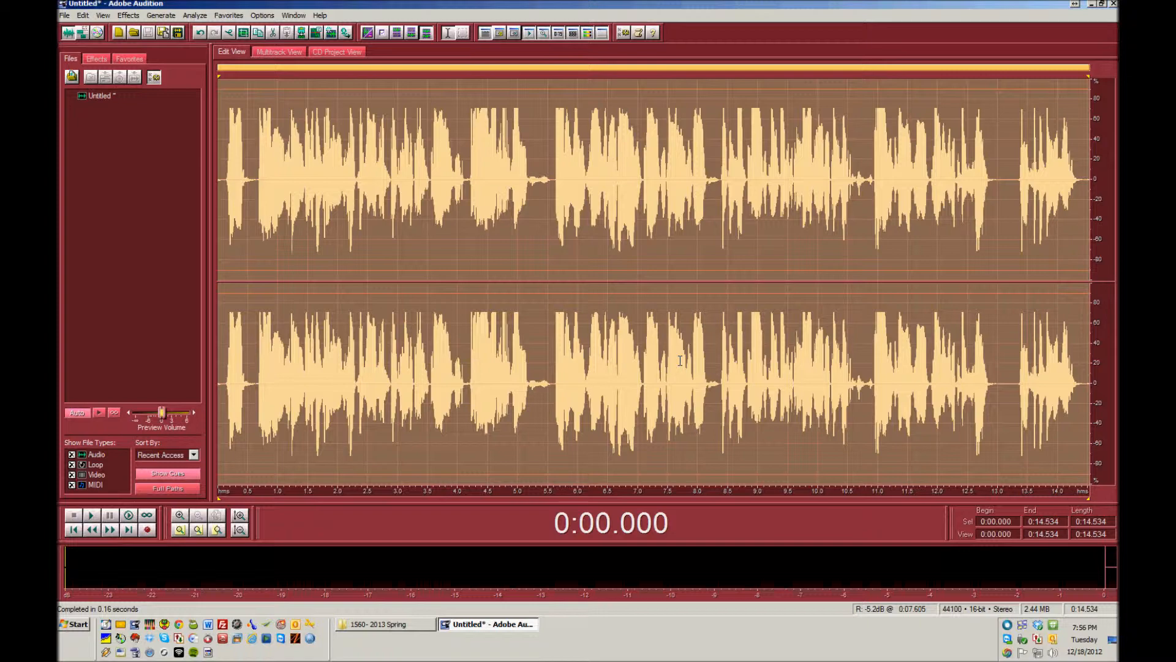
- Deselect, play back the processed 14.534-second take, then open the File menu
key("Escape")
key("space")
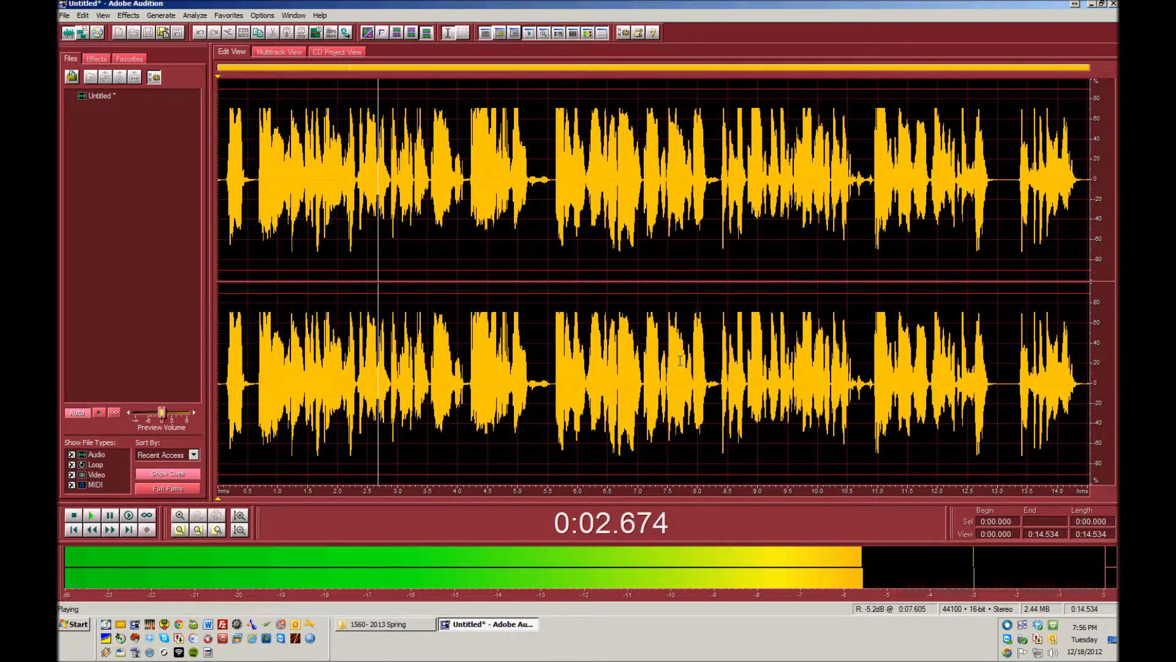
key("space")
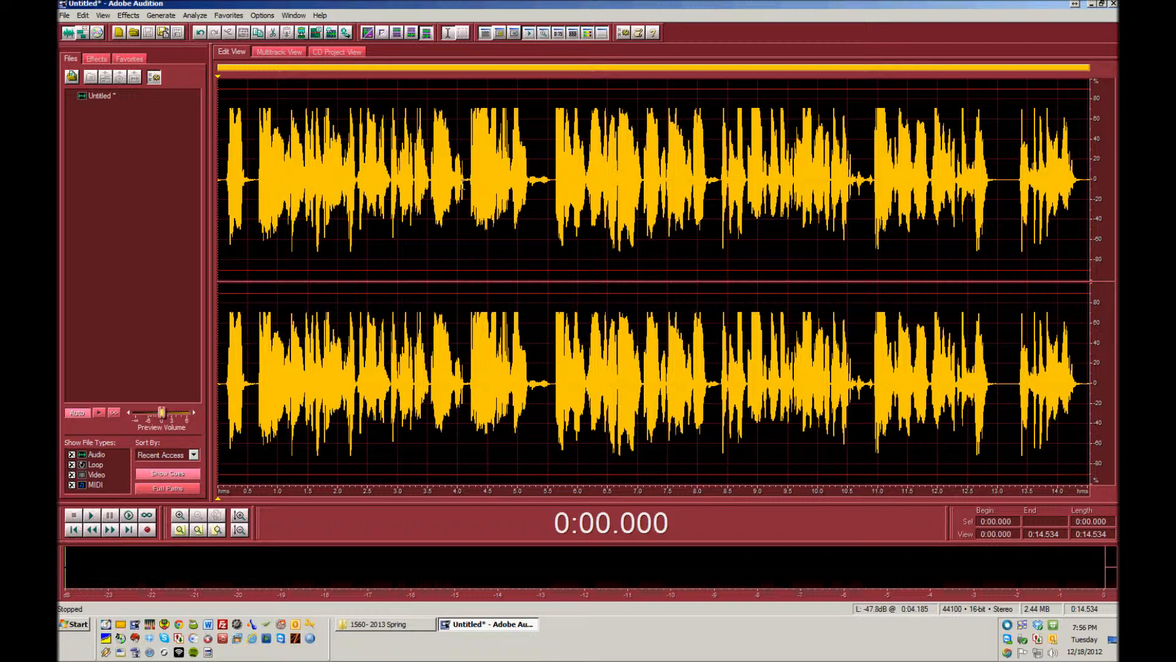
left_click(65, 16)
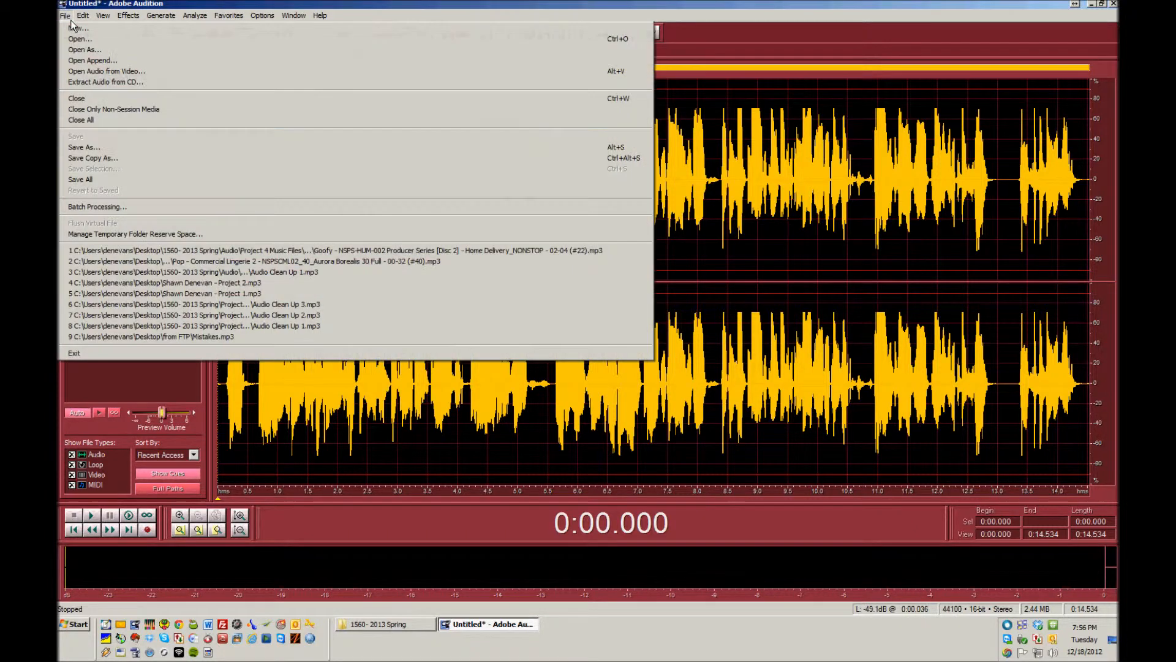
- Save the processed track to the desktop as an MP3 named with the author's name plus ' - Project 1'
left_click(130, 150)
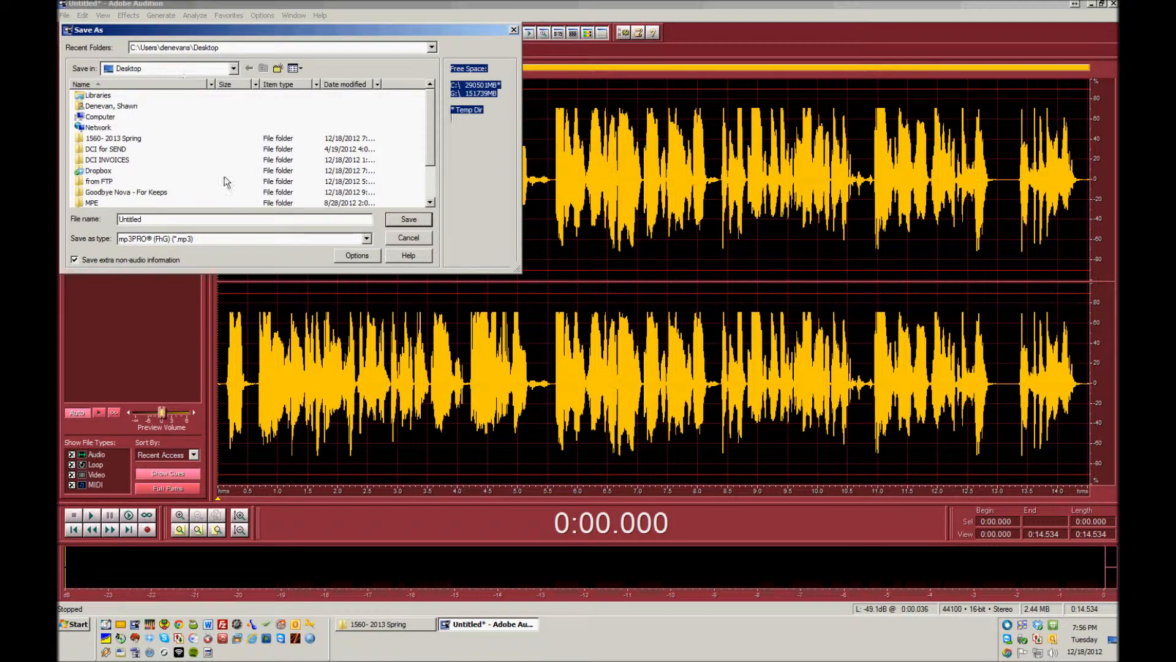
type("Shawn Denevan")
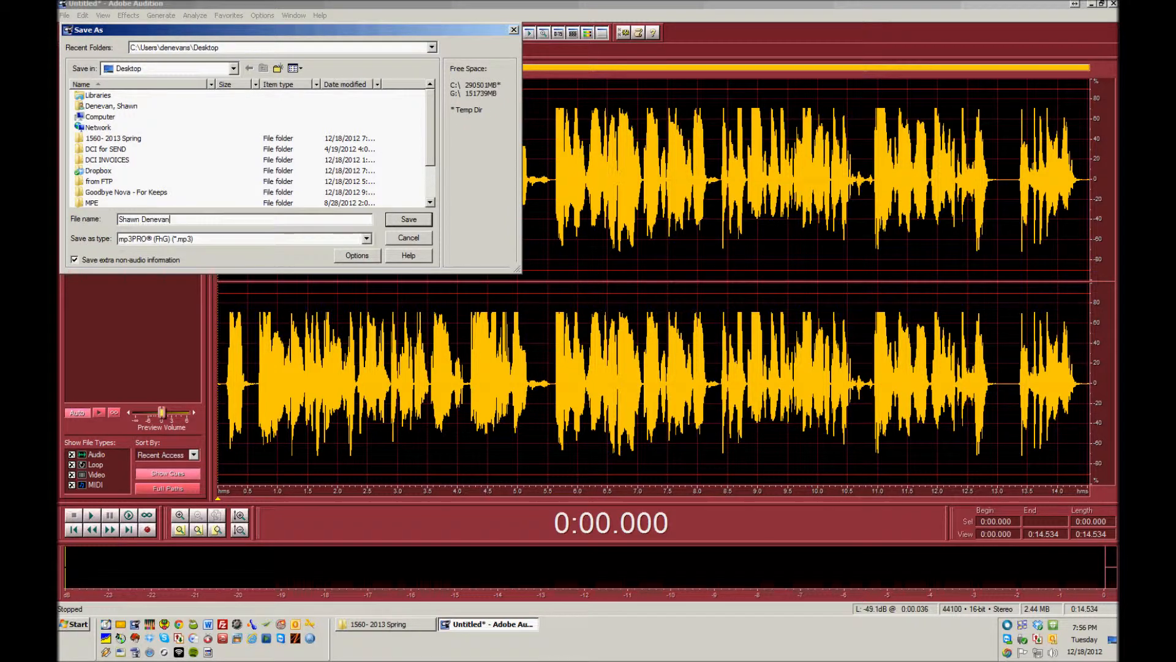
type(" - Project 1")
left_click(402, 225)
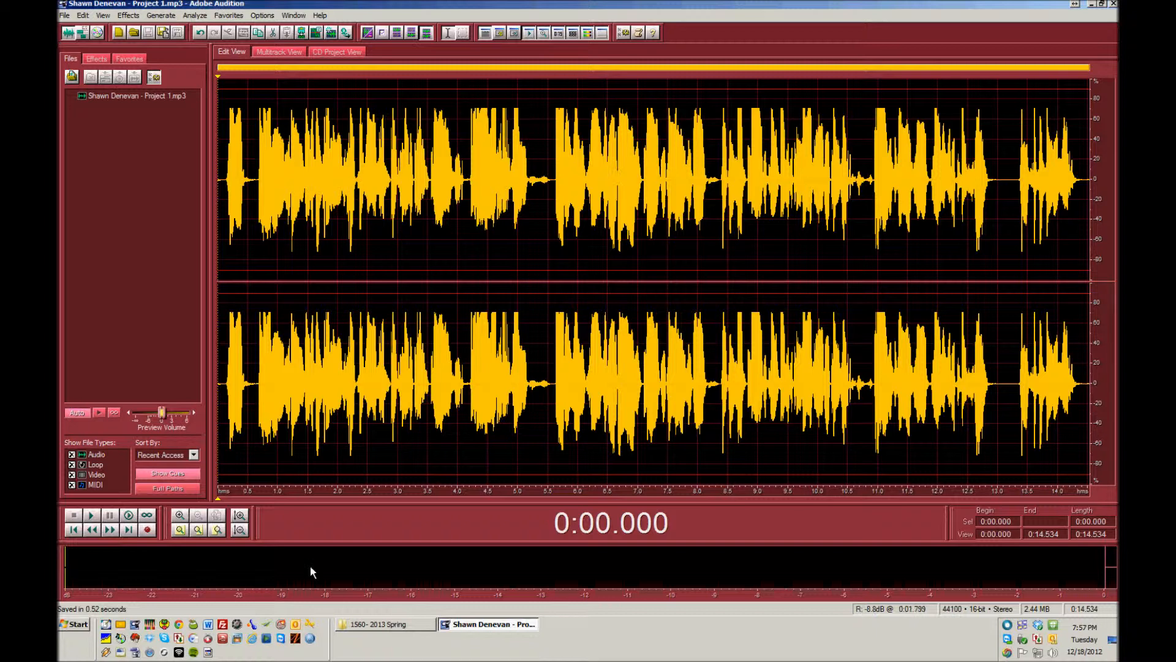
- Launch Paint from the Start menu's Accessories programs
left_click(81, 633)
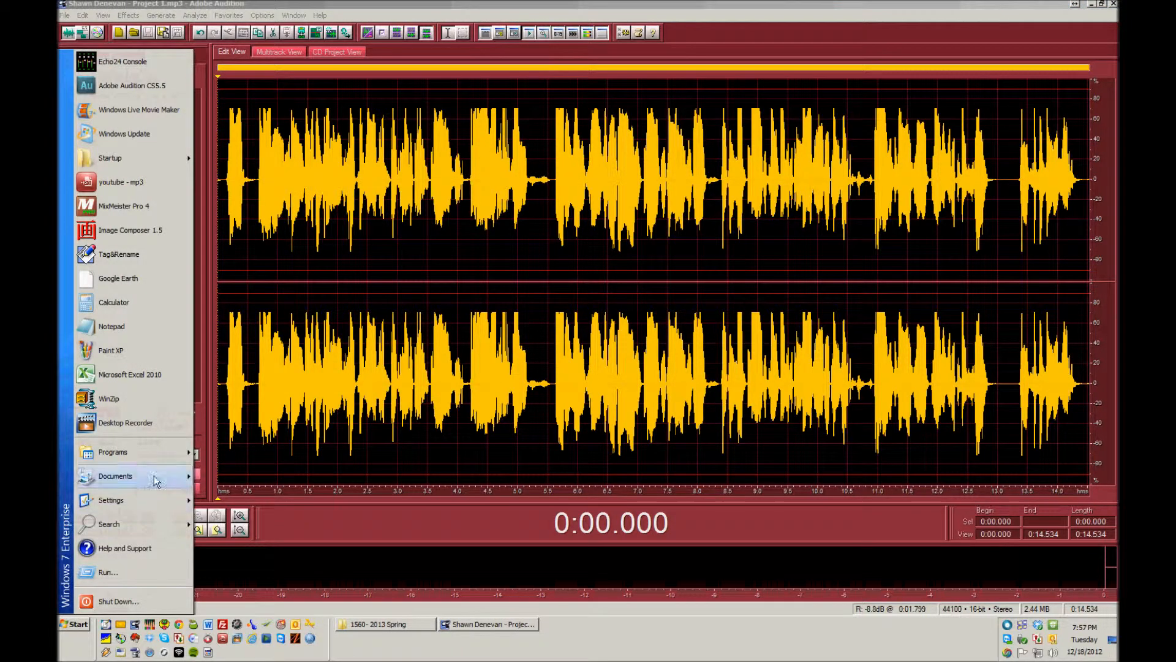
mouse_move(153, 460)
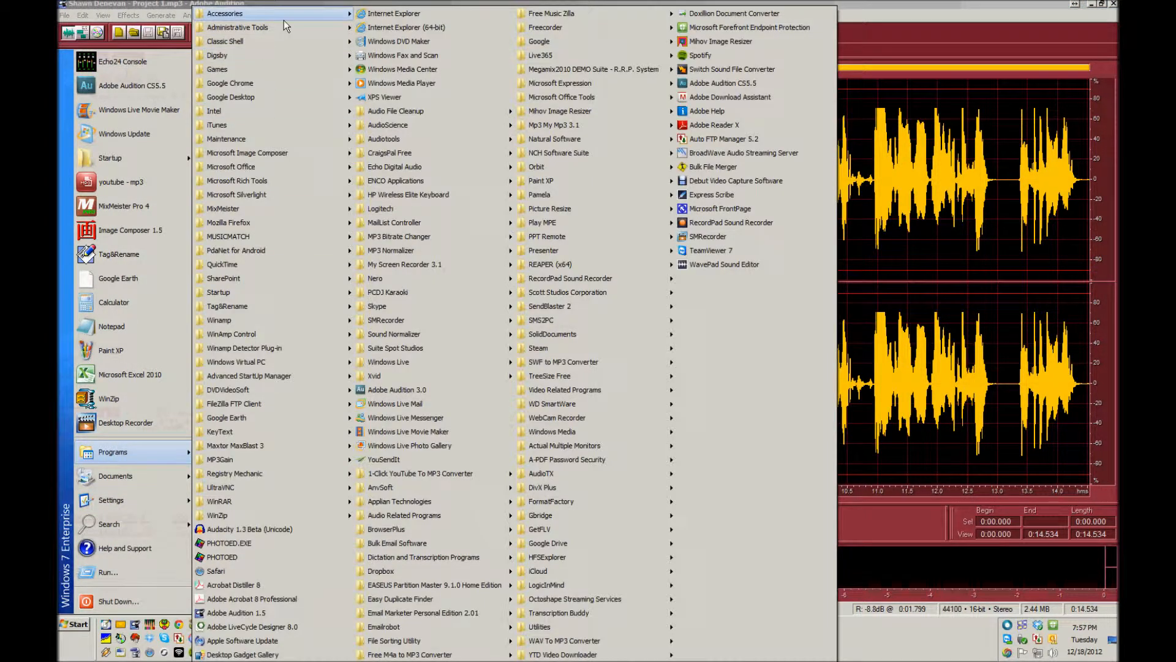
mouse_move(284, 19)
left_click(416, 181)
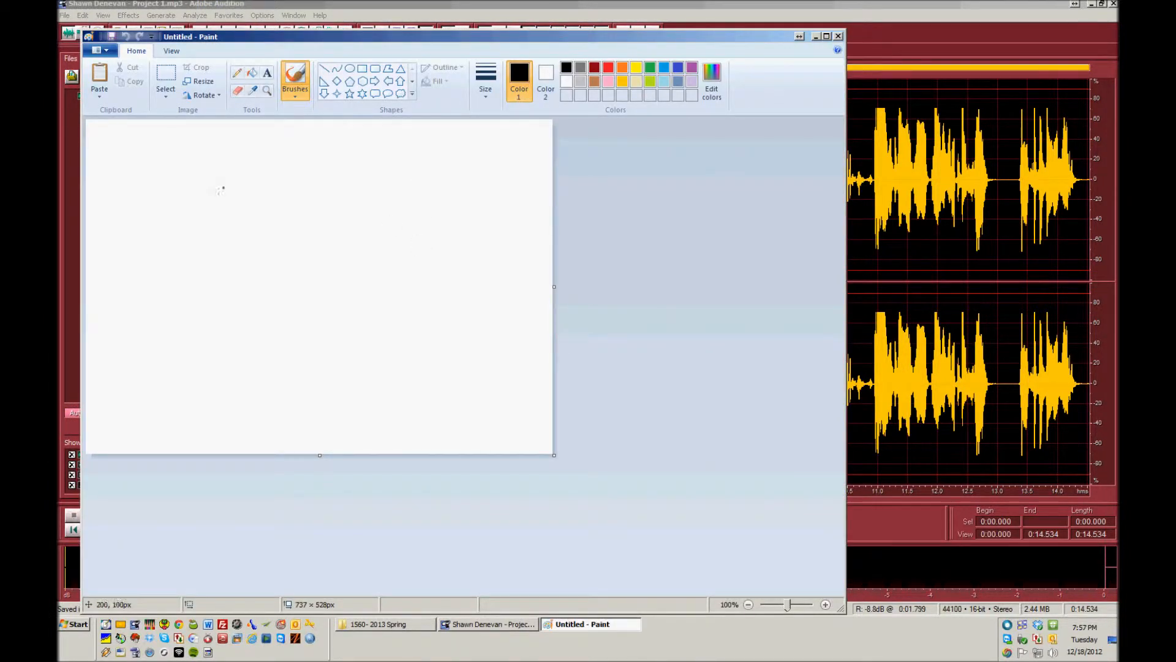
- Paste the Audition waveform screenshot into Paint and shift it up and left on the canvas
left_click(100, 77)
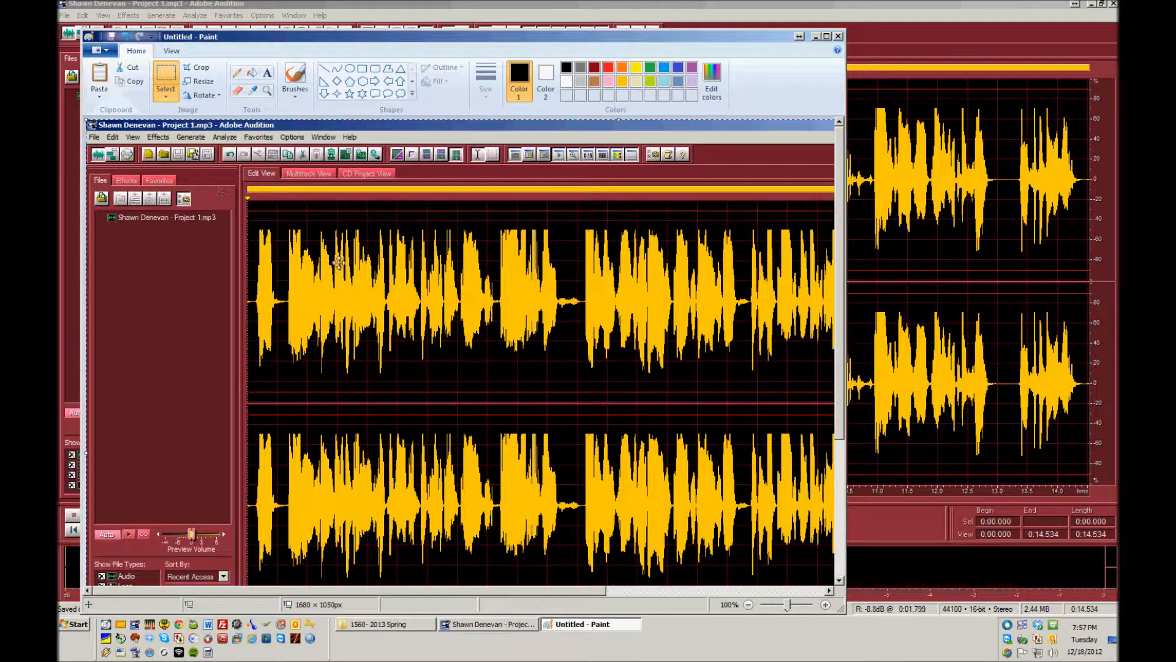
mouse_move(566, 410)
left_mouse_down()
mouse_move(452, 310)
mouse_move(314, 228)
mouse_move(476, 384)
mouse_move(388, 346)
left_mouse_up()
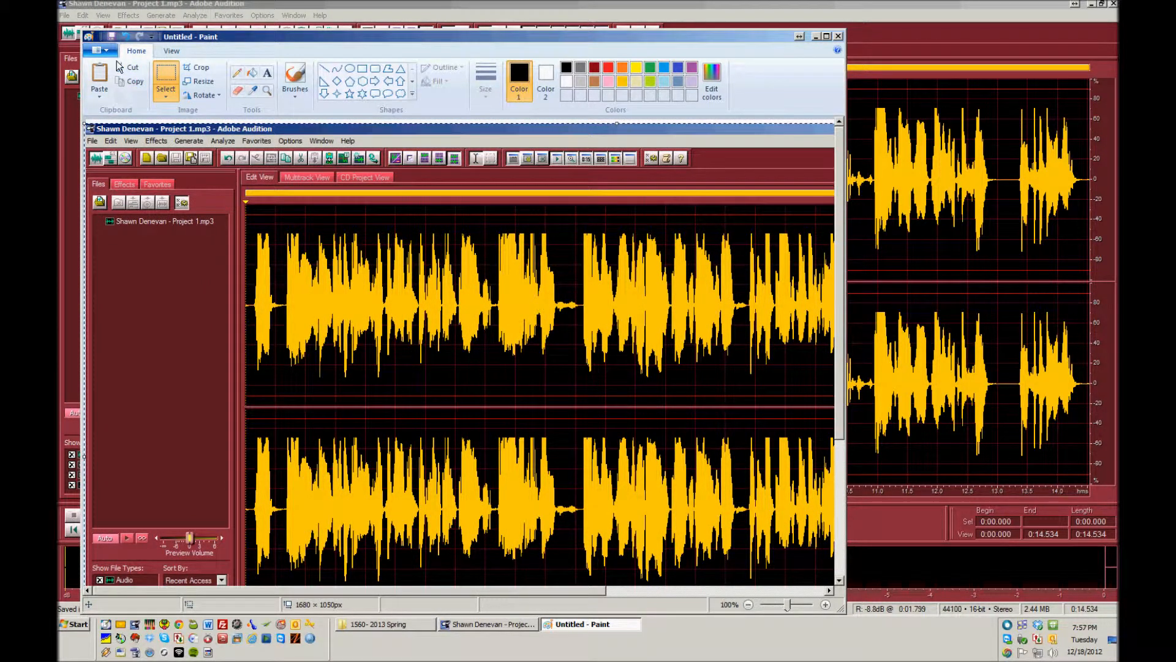
left_click(100, 50)
mouse_move(211, 161)
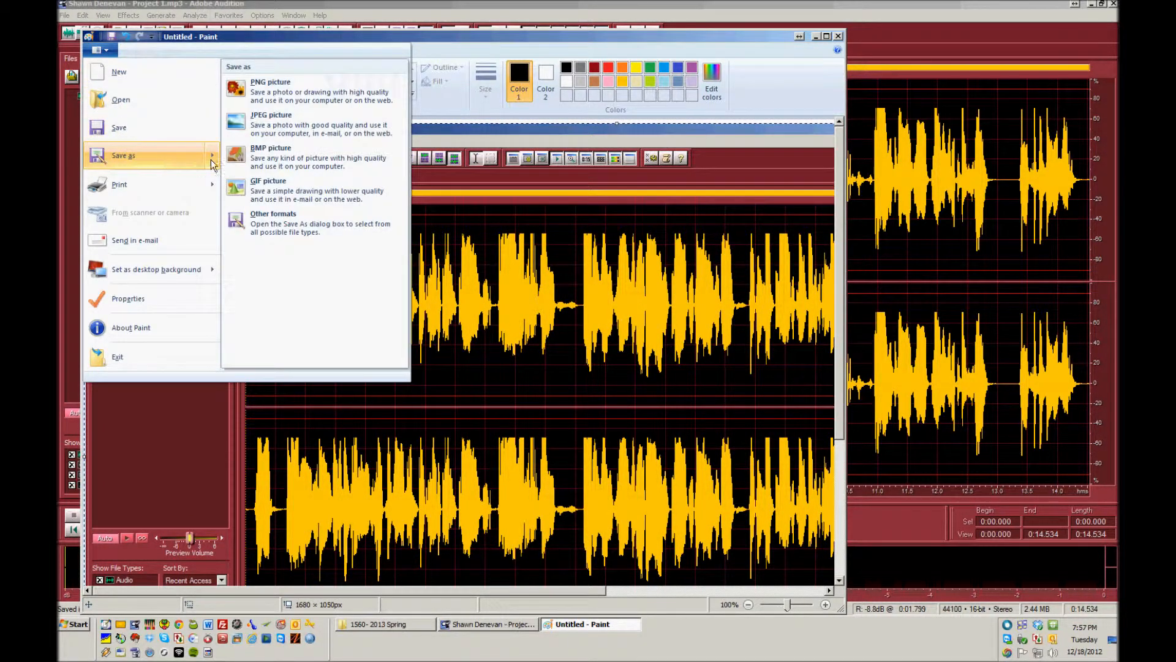
- Save the screenshot to the desktop as a JPEG named like the MP3, without '.mp3'
left_click(279, 128)
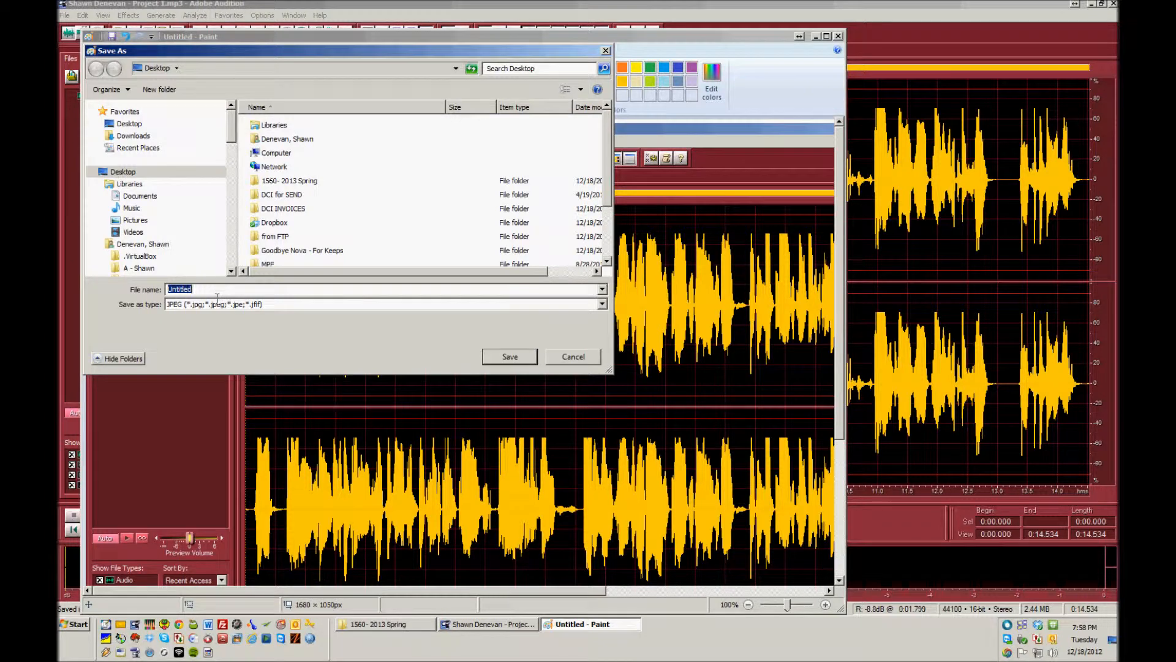
type("Shawn Den")
key("Down")
key("BackSpace")
key("BackSpace")
key("BackSpace")
key("BackSpace")
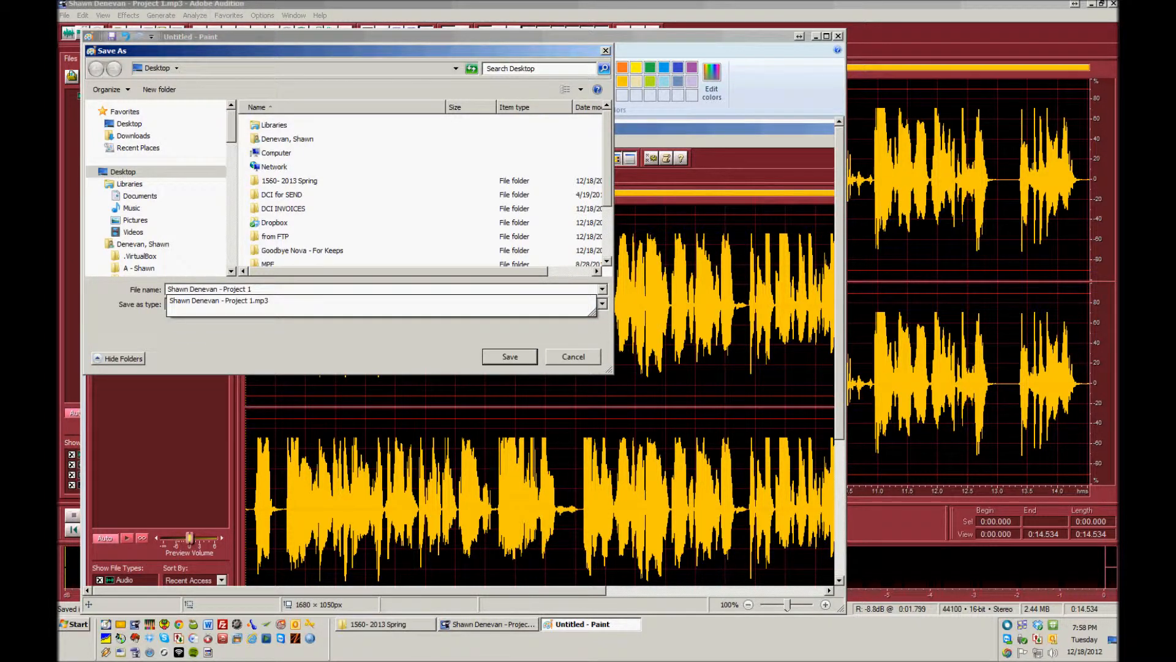
left_click(217, 293)
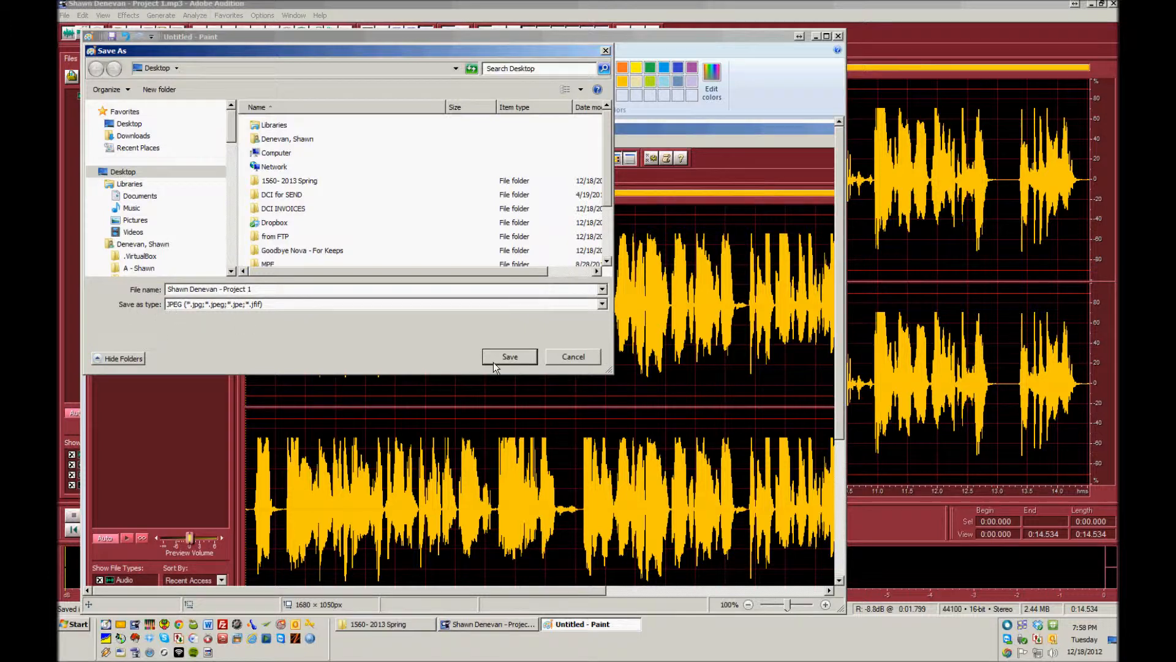
left_click(509, 363)
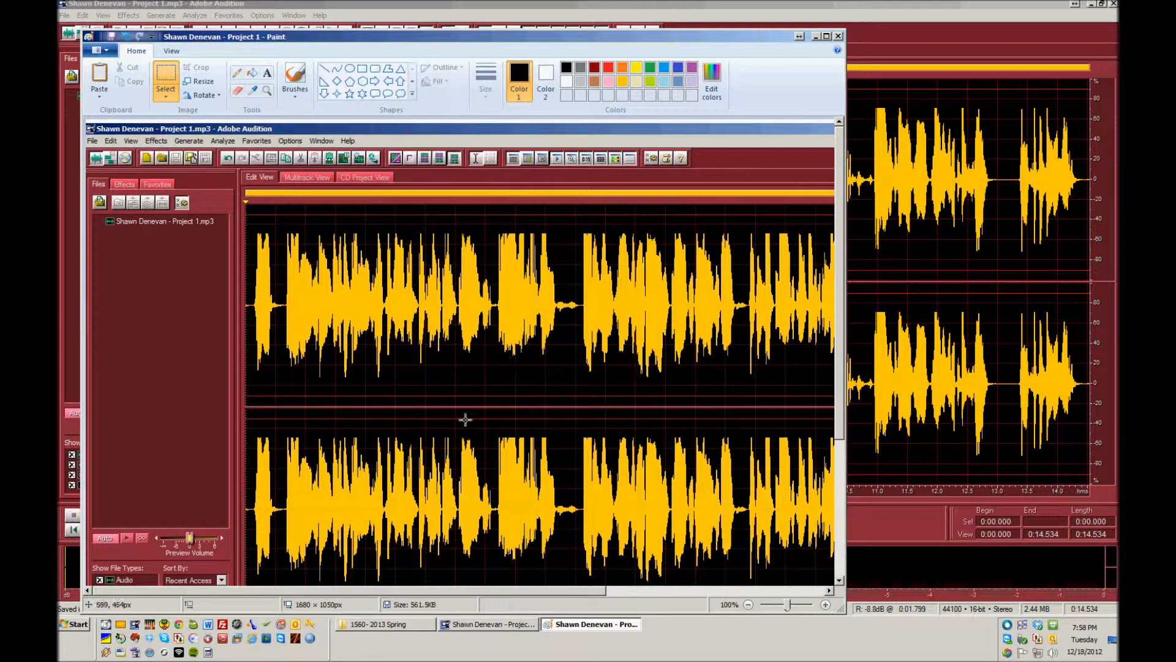
- Close Paint and place the new JPEG and MP3 desktop icons side by side
left_click(838, 37)
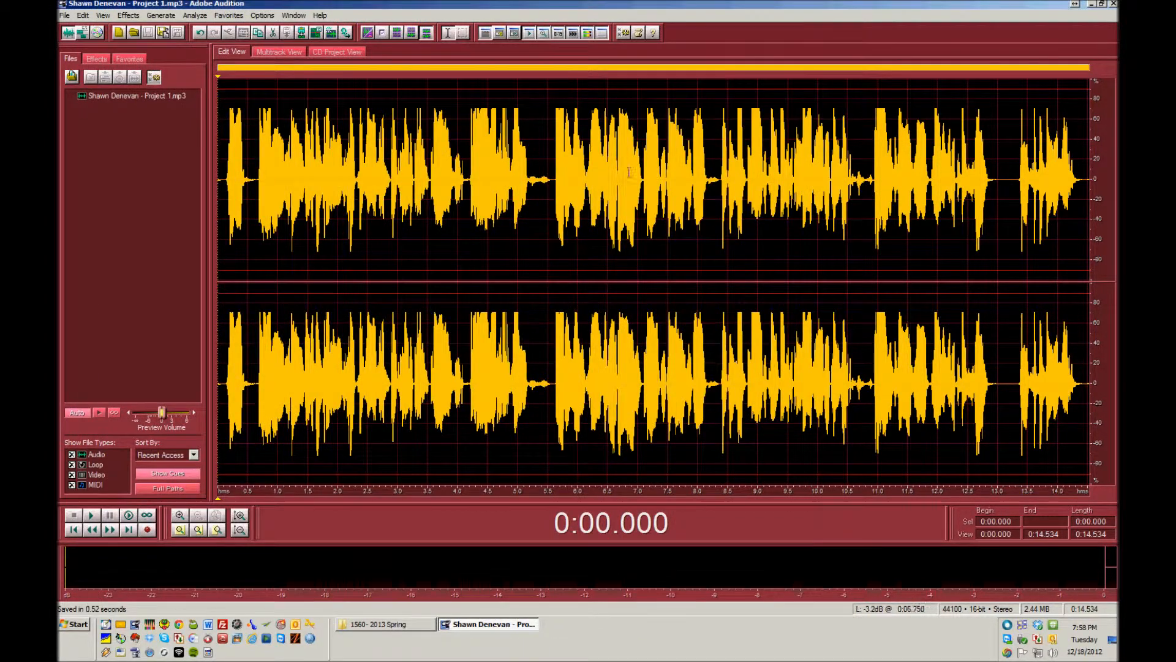
left_click(118, 639)
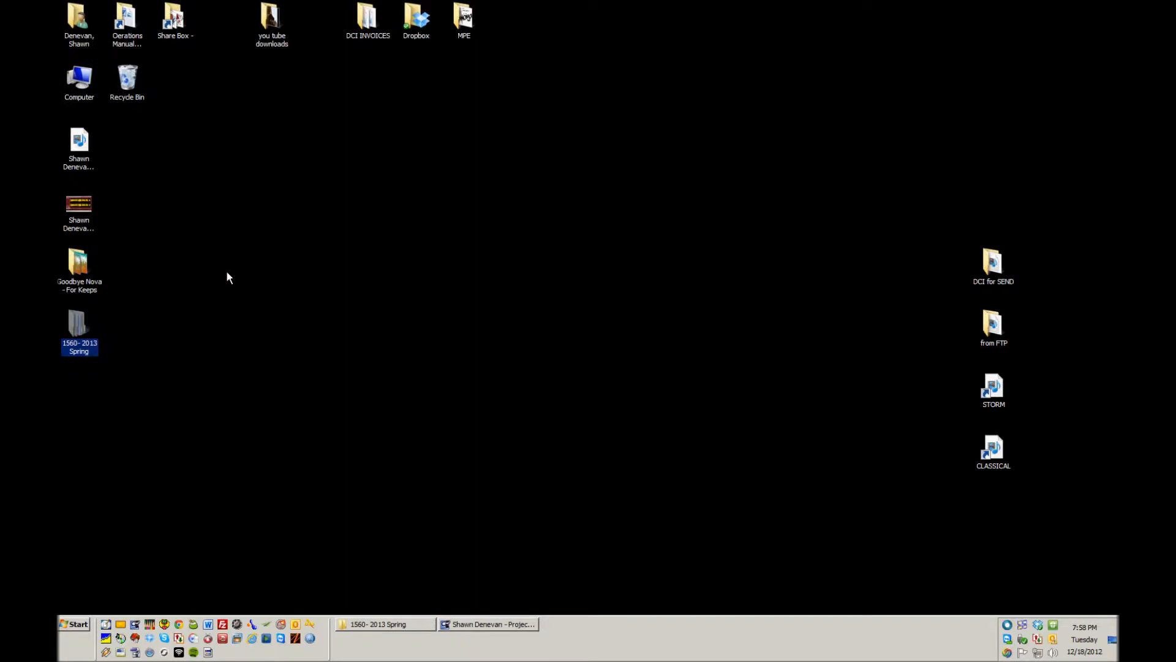
left_click_drag(86, 214, 292, 215)
left_click_drag(87, 168, 273, 269)
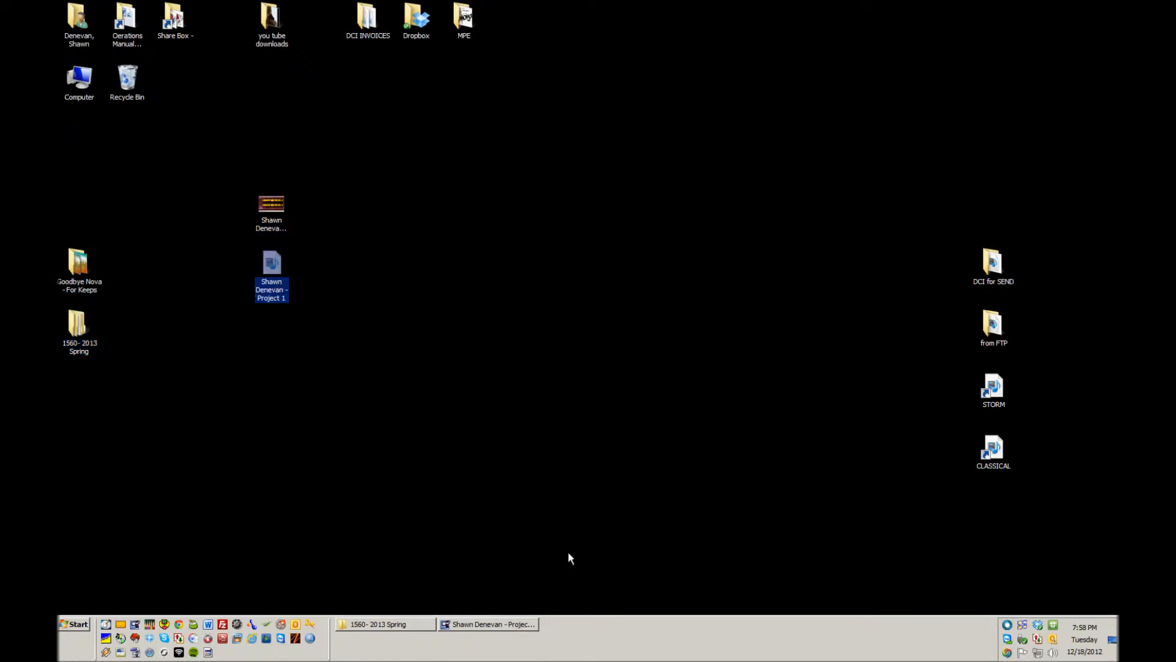
- Close Audition without saving the session, then relaunch it empty from Quick Launch
left_click(502, 636)
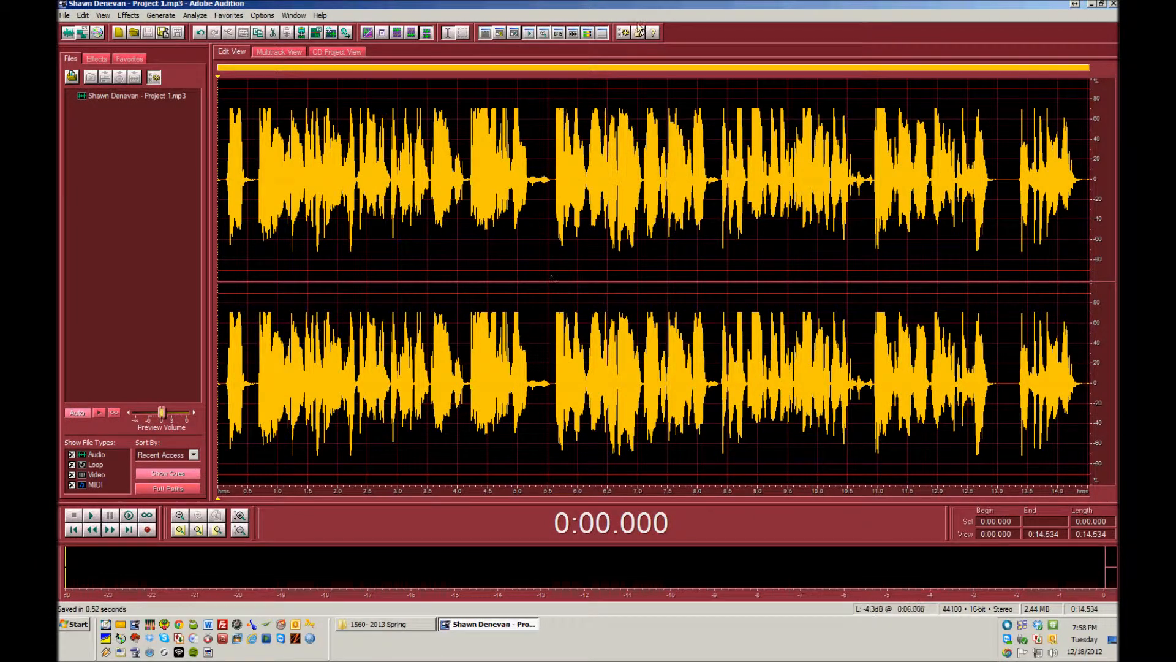
double_click(677, 8)
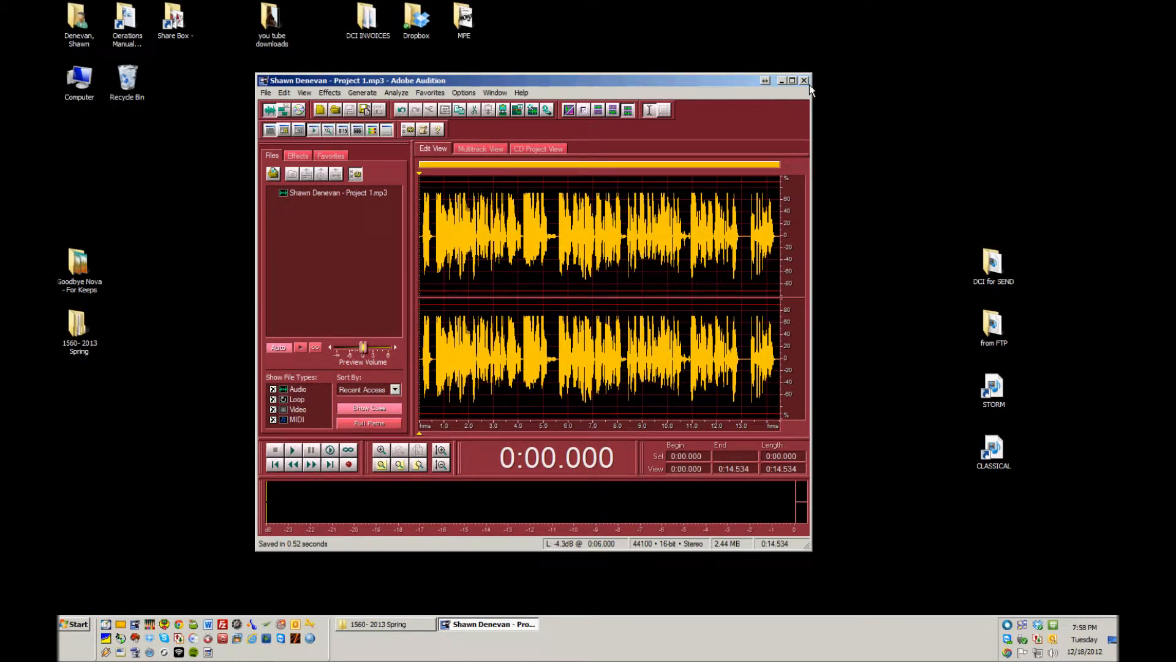
left_click(805, 81)
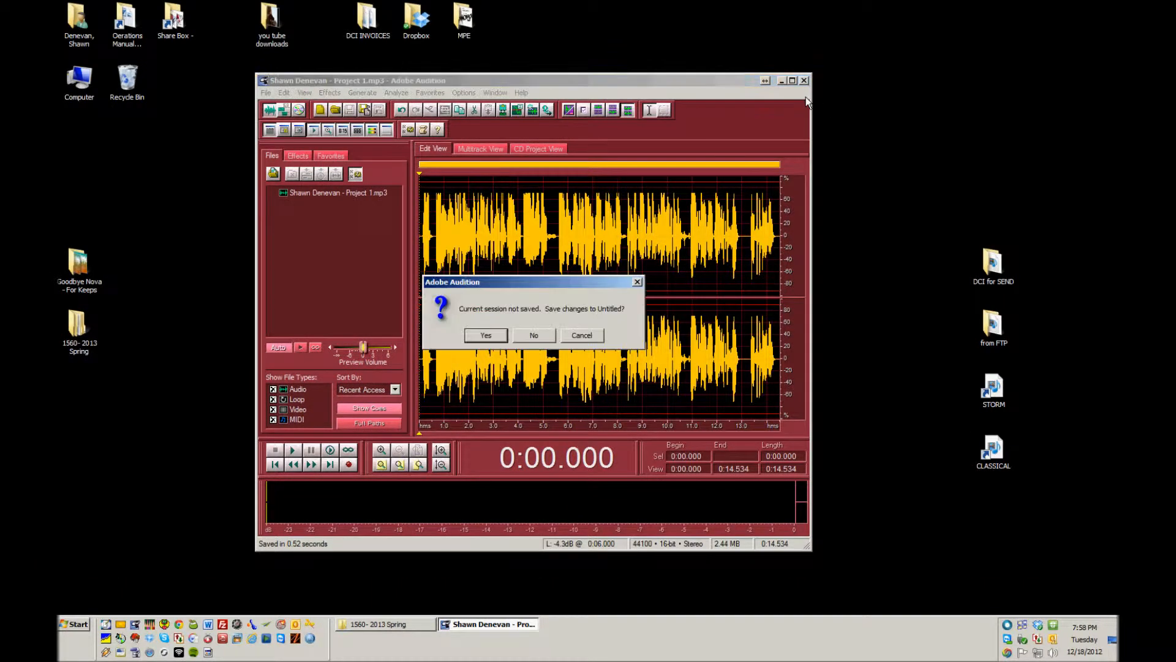
left_click(534, 336)
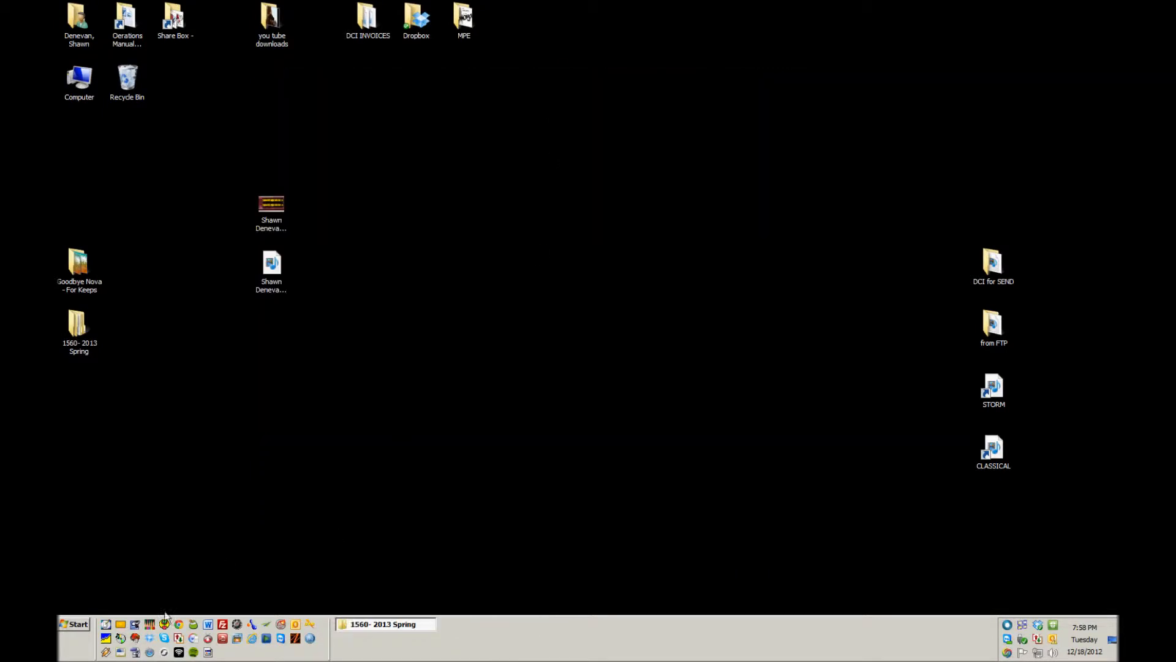
left_click(135, 624)
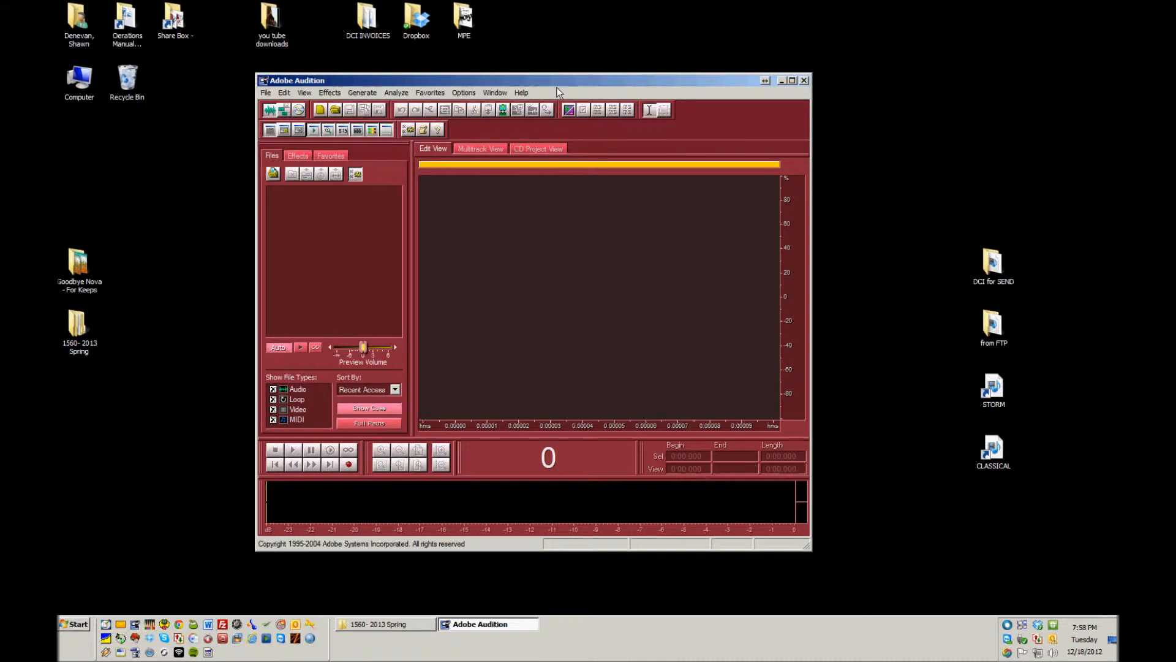
- Drag the saved MP3 from the desktop into Audition and play it from the start
left_click_drag(556, 87, 678, 45)
left_click_drag(271, 264, 593, 218)
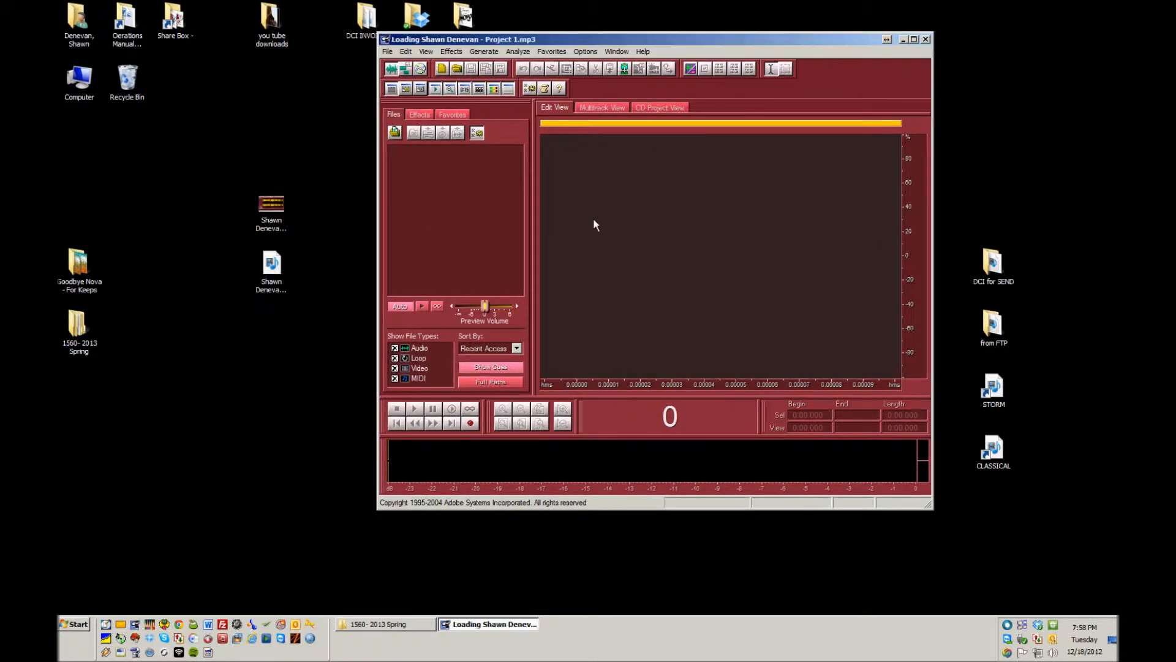
left_click(543, 211)
key("space")
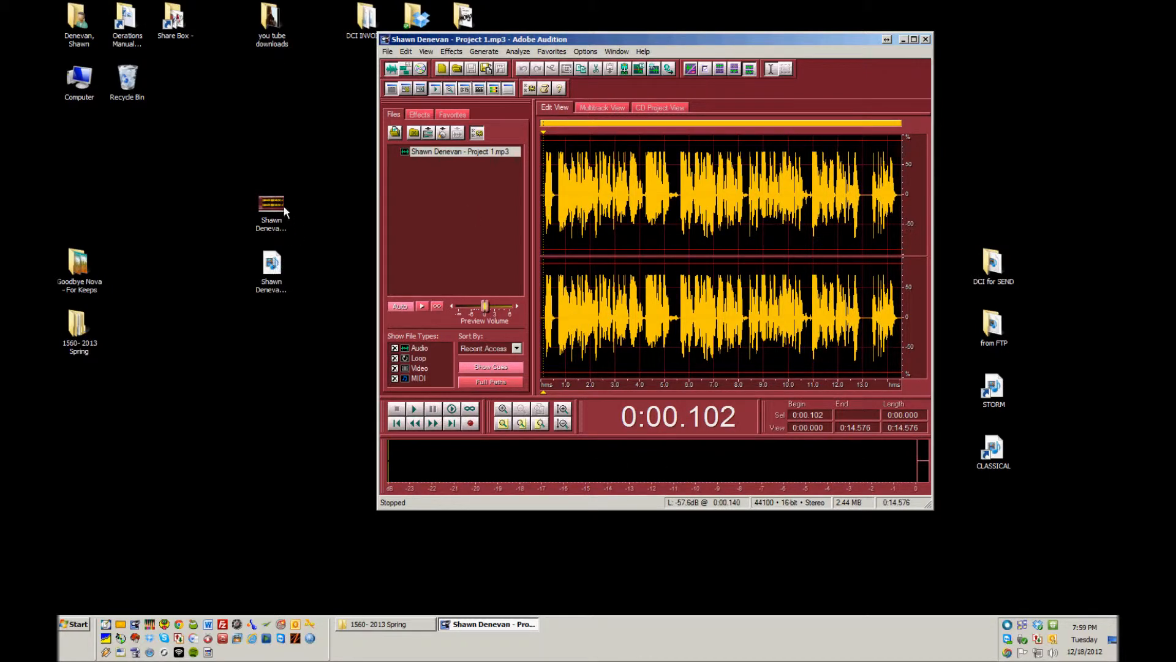
left_click(278, 225)
double_click(279, 224)
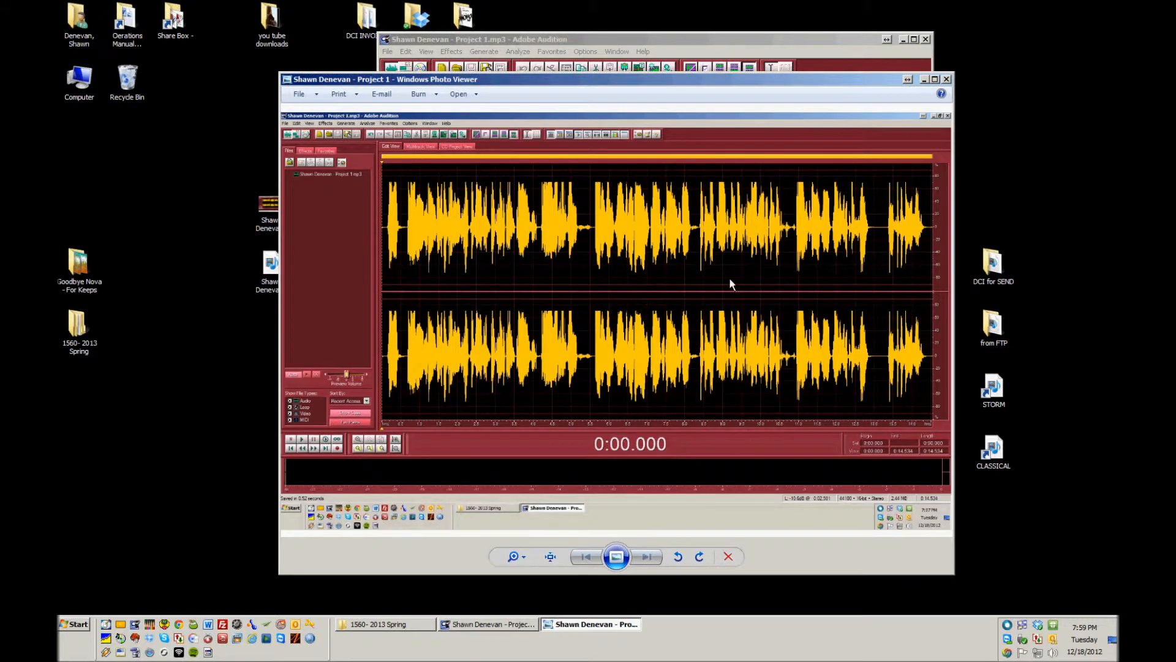
key("alt+F4")
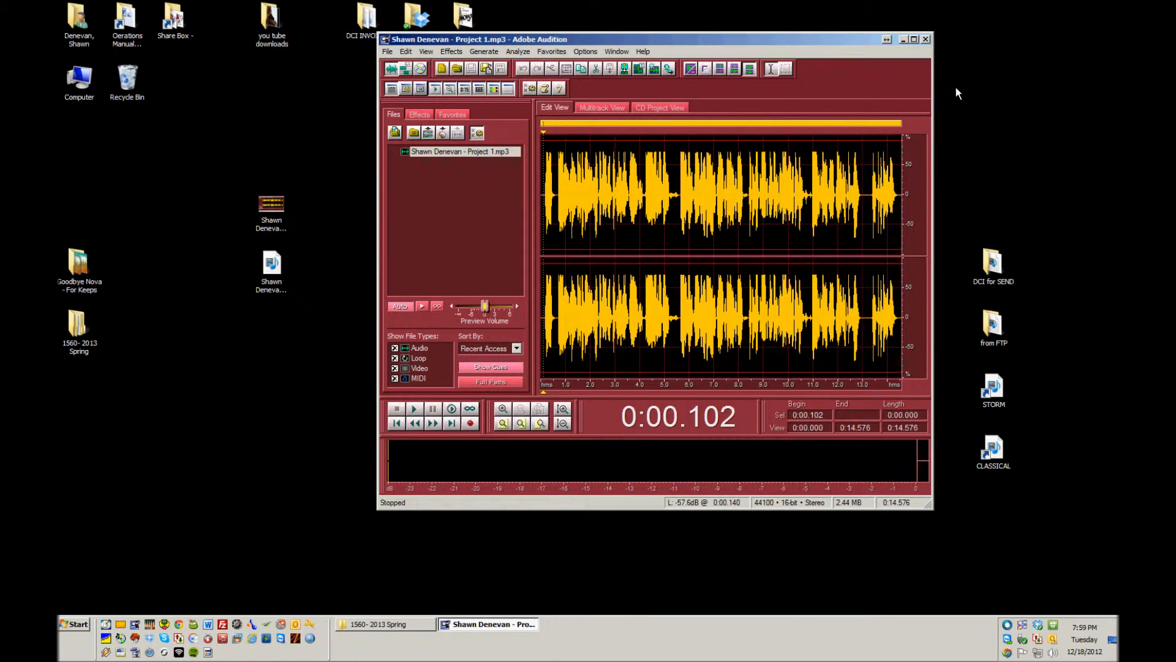